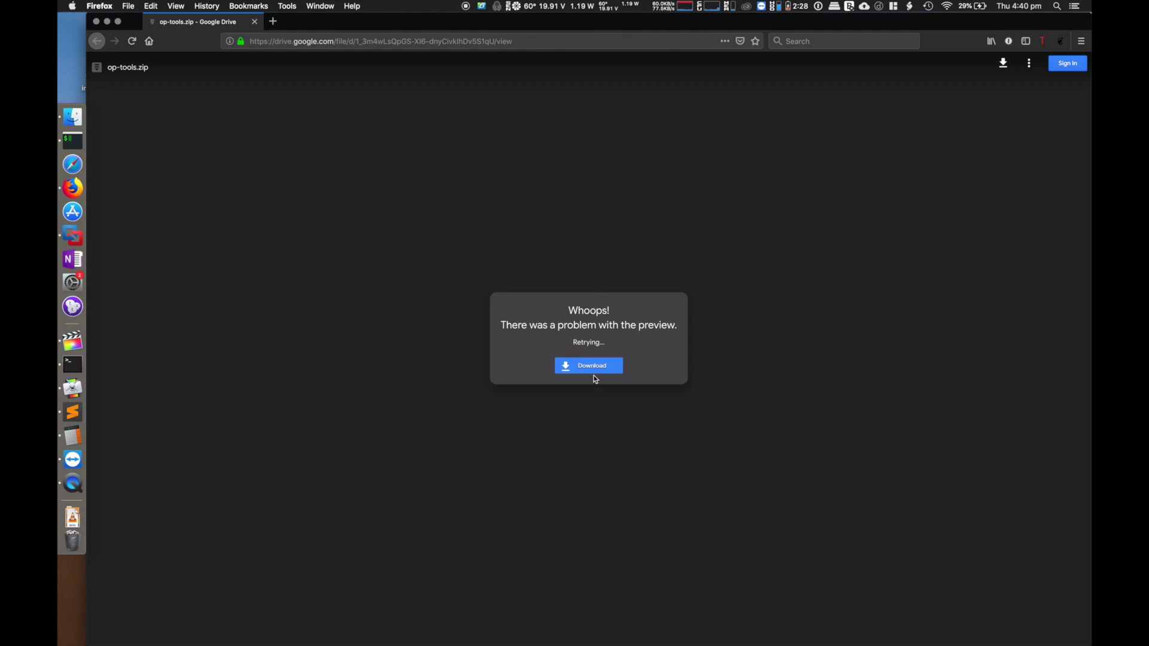
- Download the 1.5G op-tools.zip from Google Drive despite the scan warning, saving it to disk
click(595, 372)
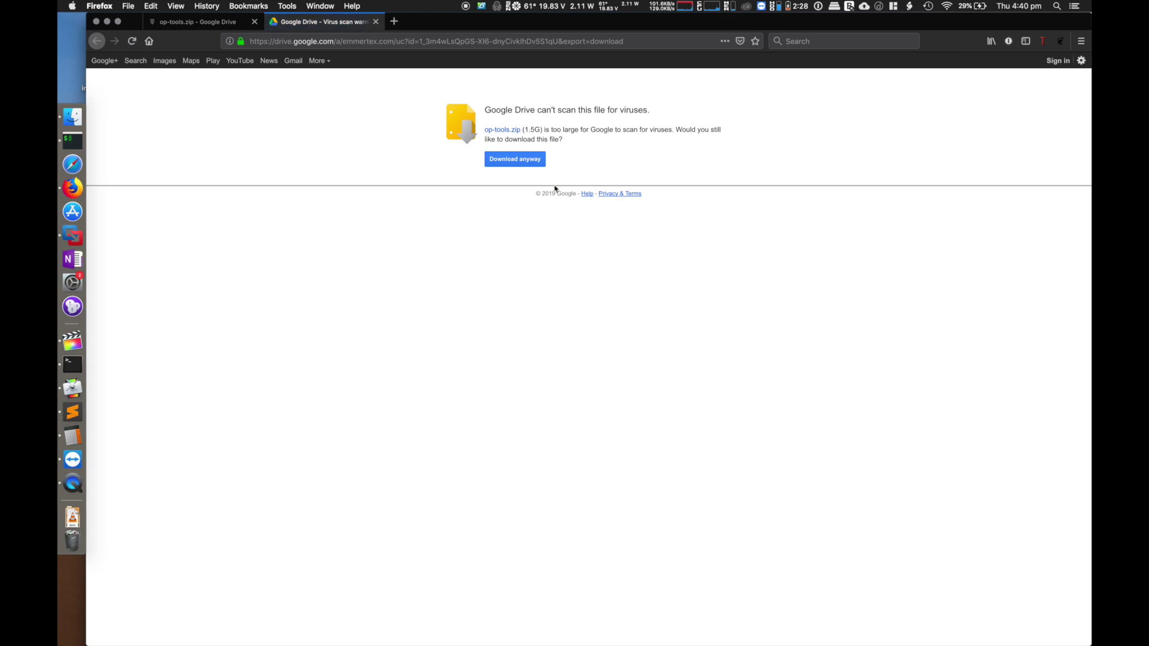
click(518, 162)
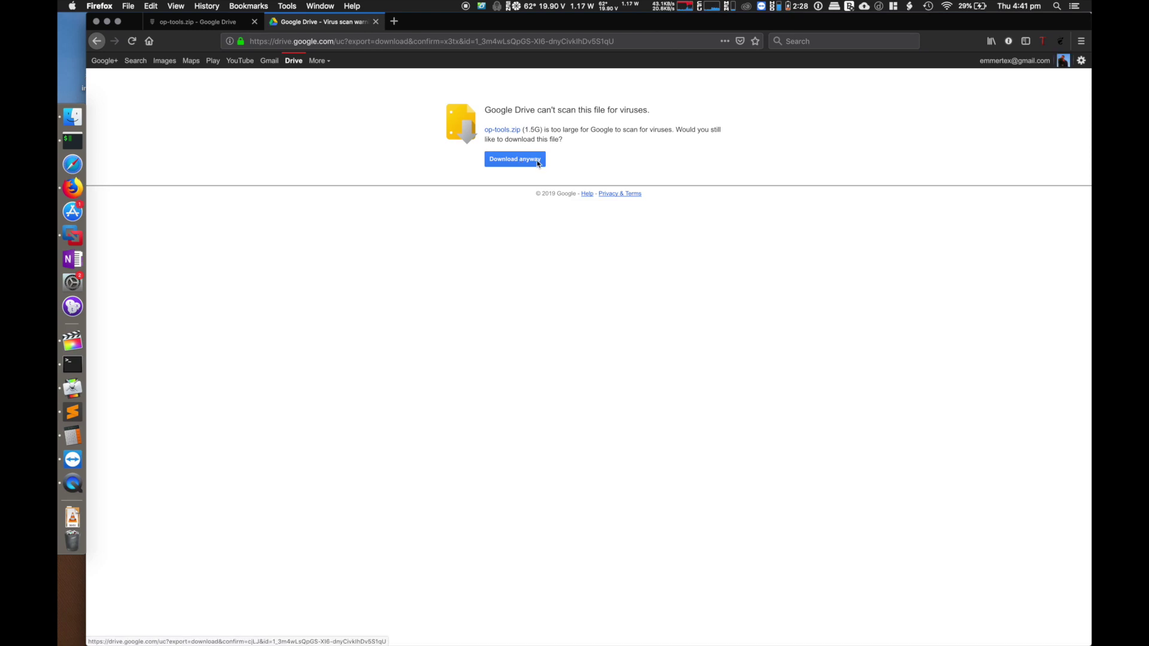
click(538, 163)
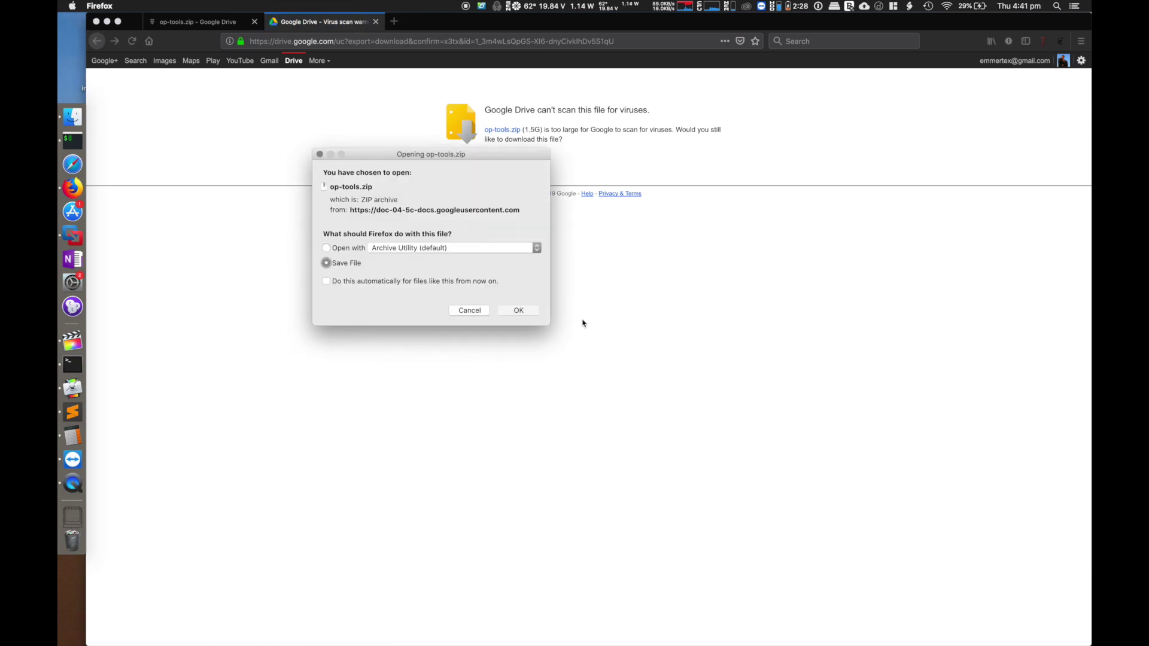
click(510, 313)
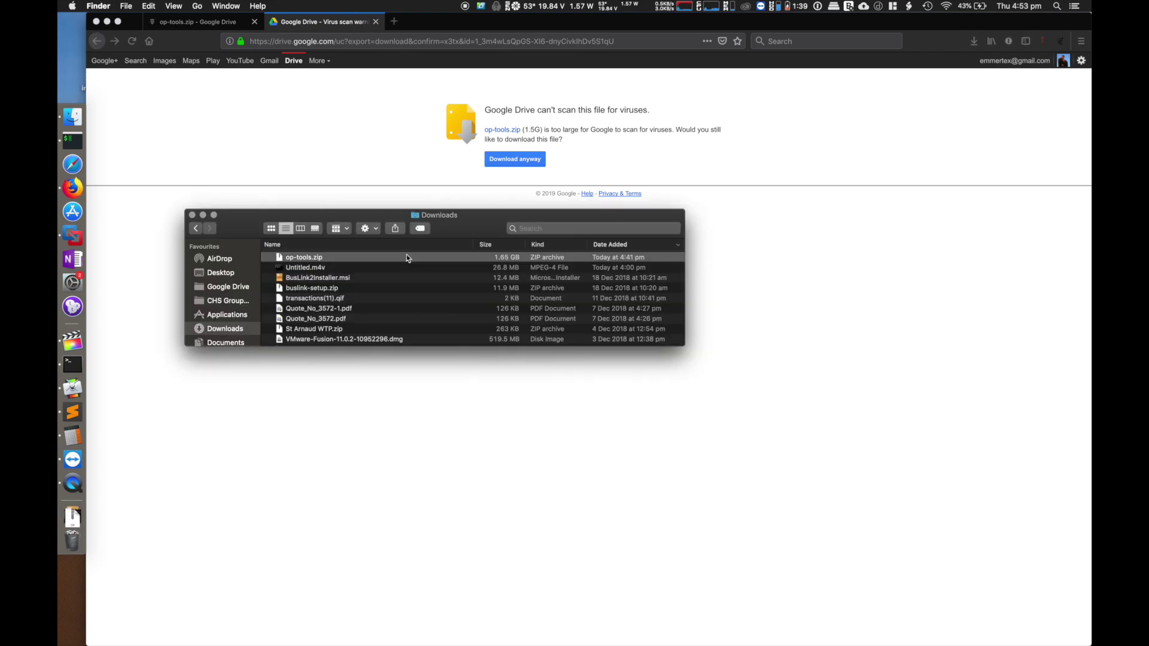
- Extract op-tools.zip with Archive Utility and open the Openpilot Tools folder
right_click(407, 256)
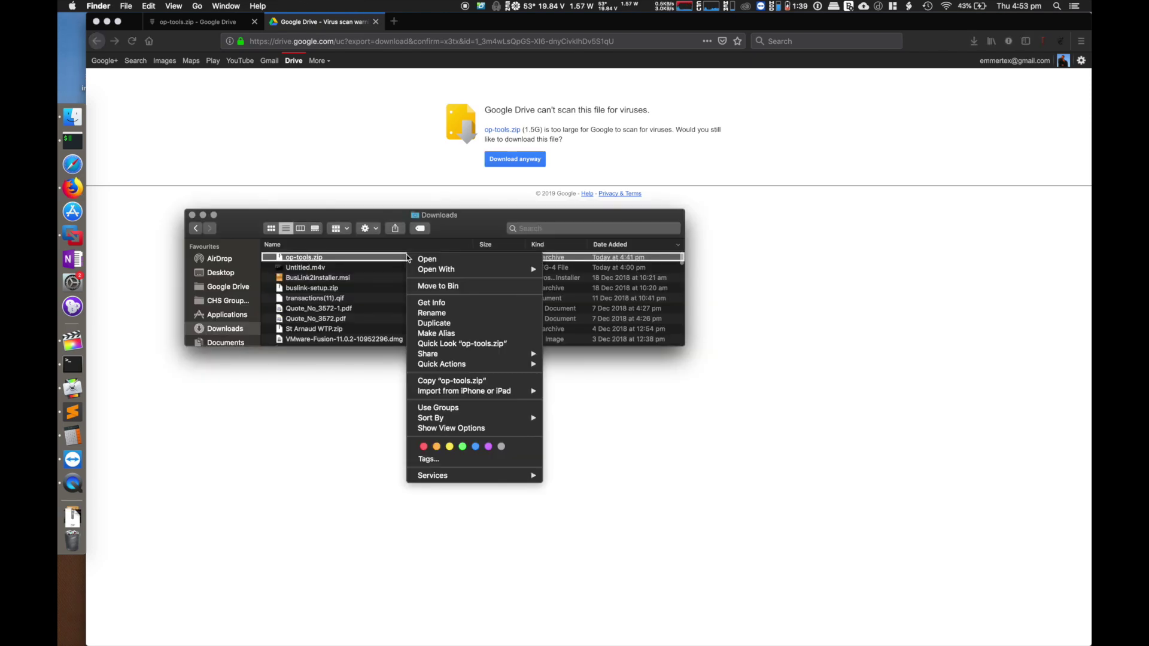
mouse_move(508, 269)
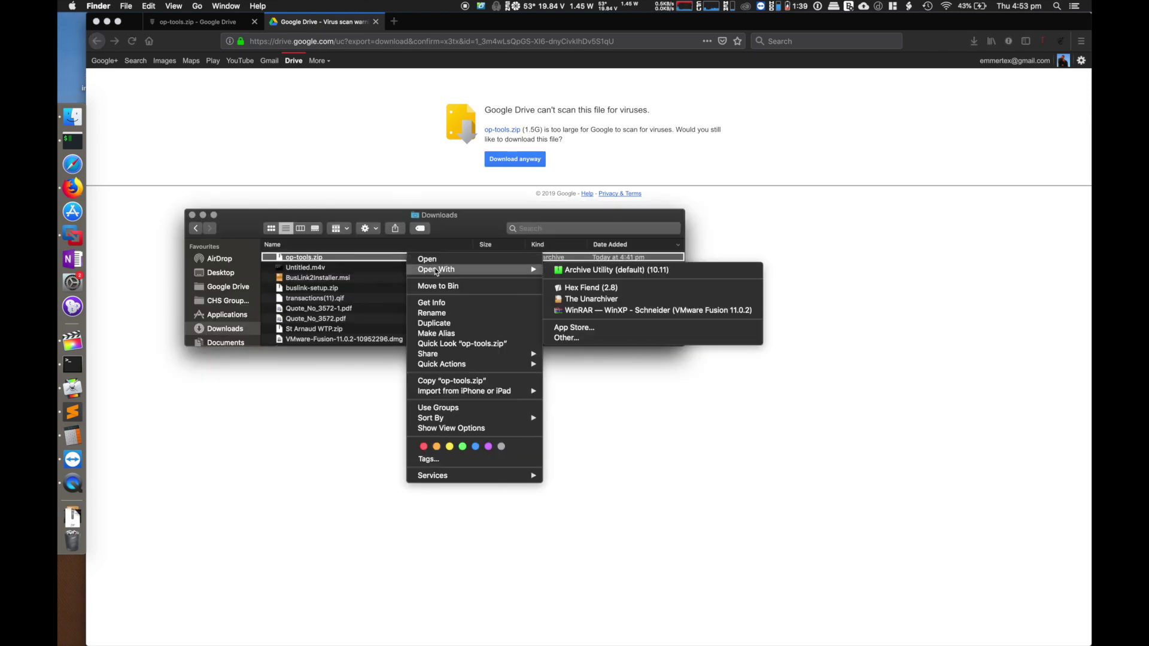
click(598, 273)
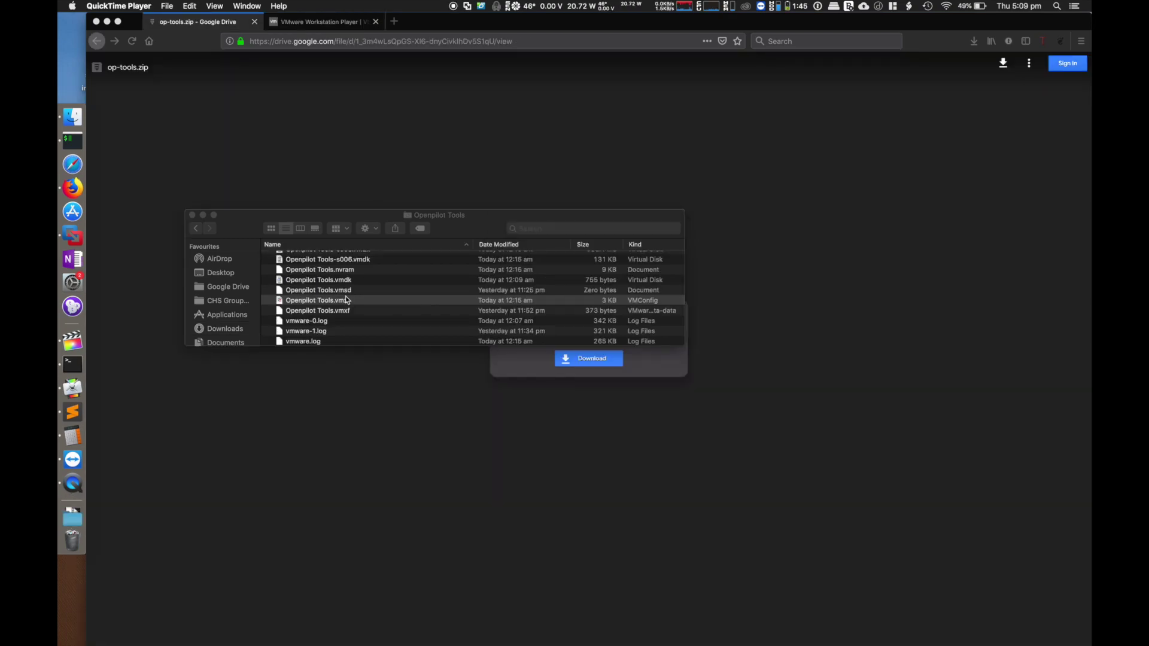
click(345, 296)
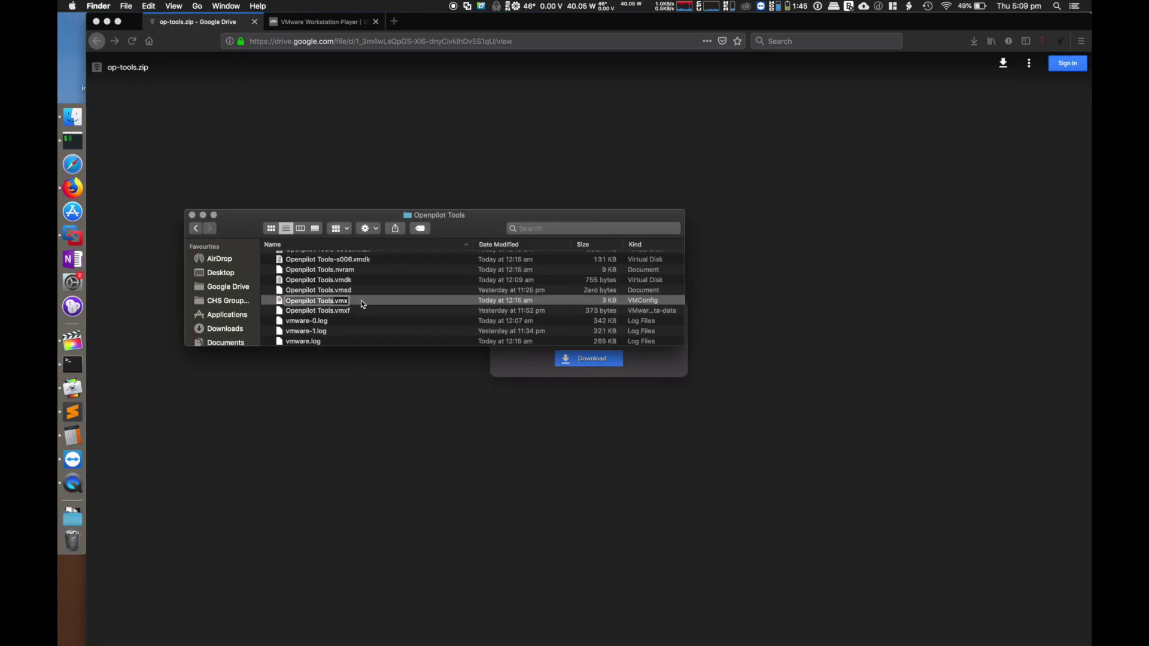
- Boot Openpilot Tools.vmx without upgrading, marked as copied, then return to Firefox's Workstation Player tab
double_click(362, 301)
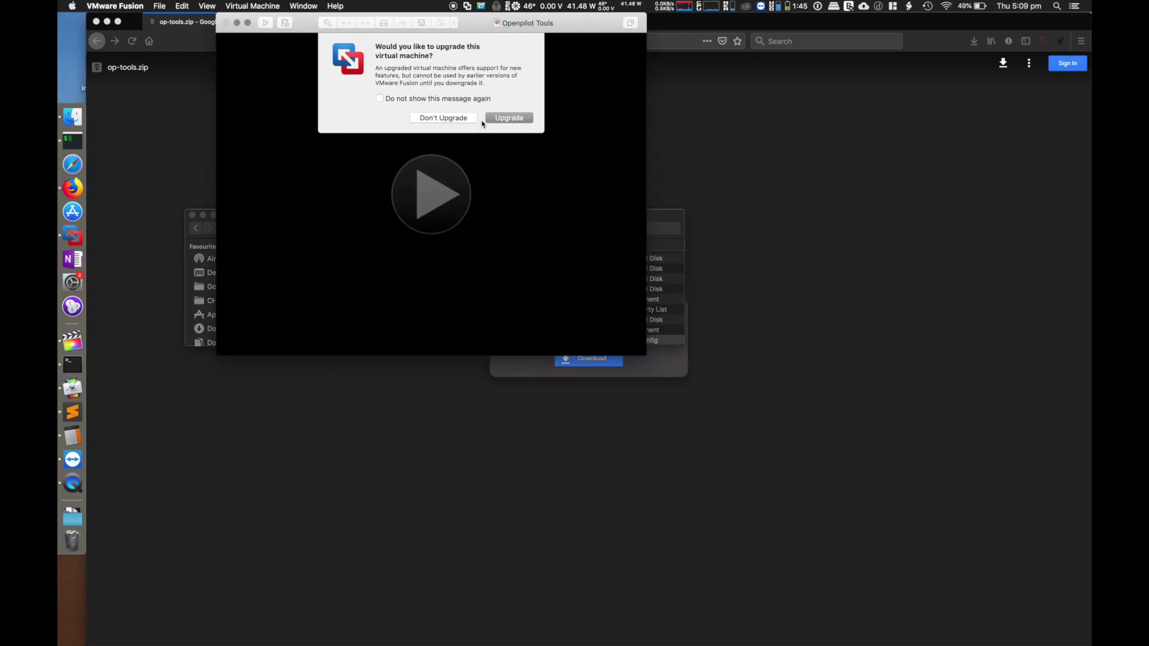
click(459, 118)
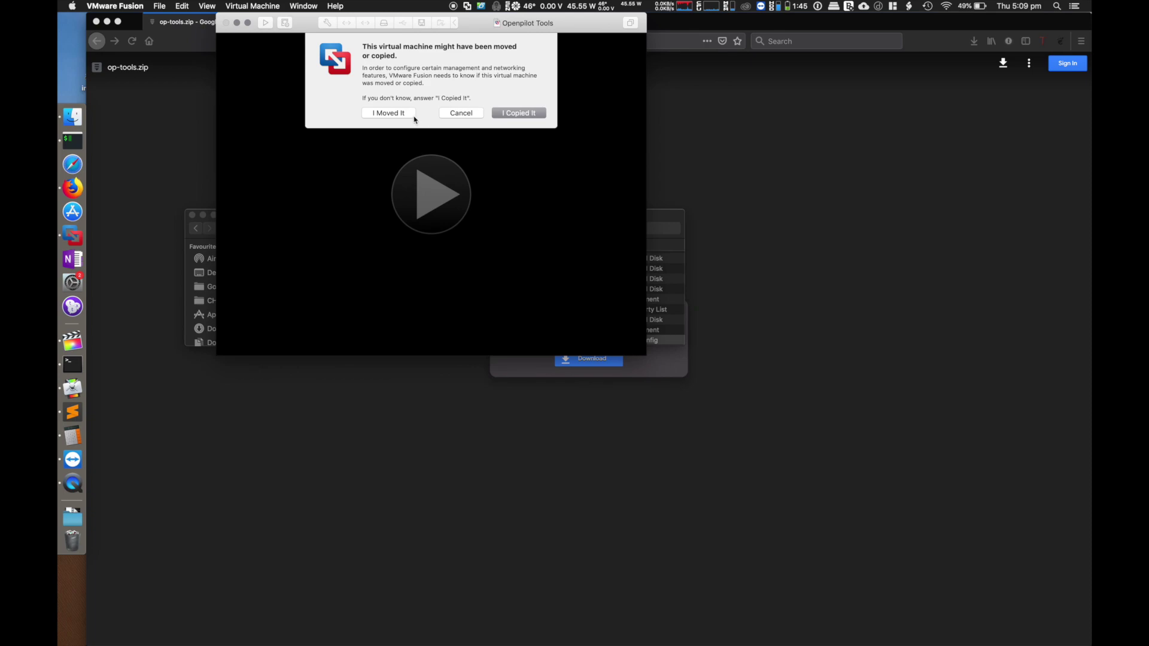
click(534, 112)
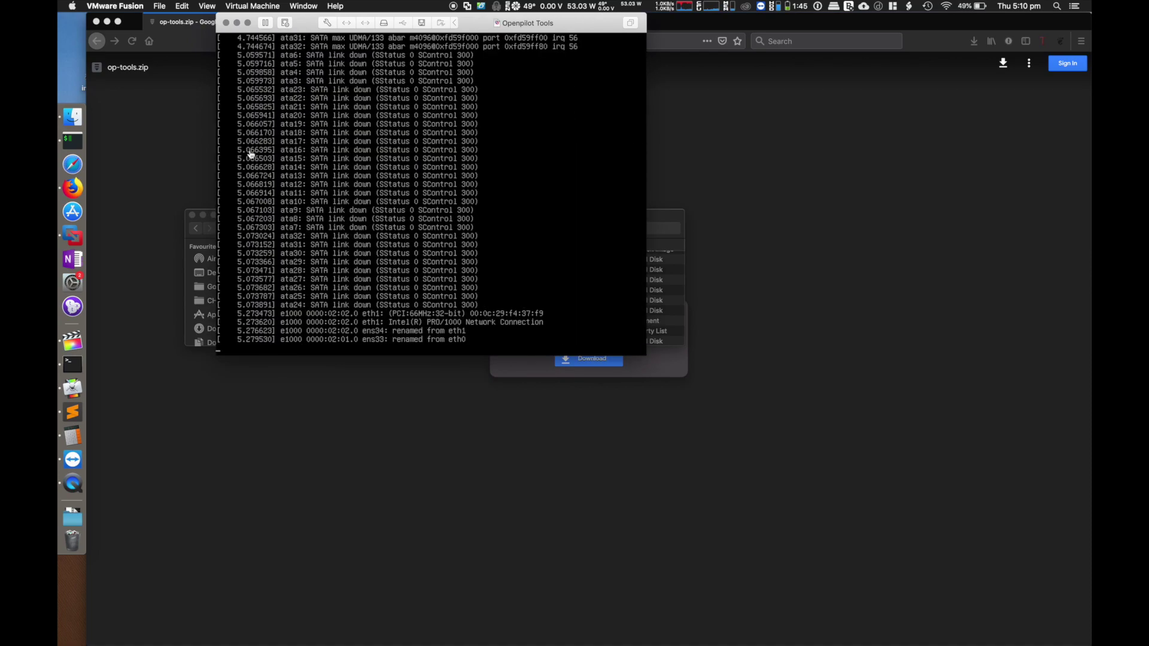
click(190, 158)
click(300, 19)
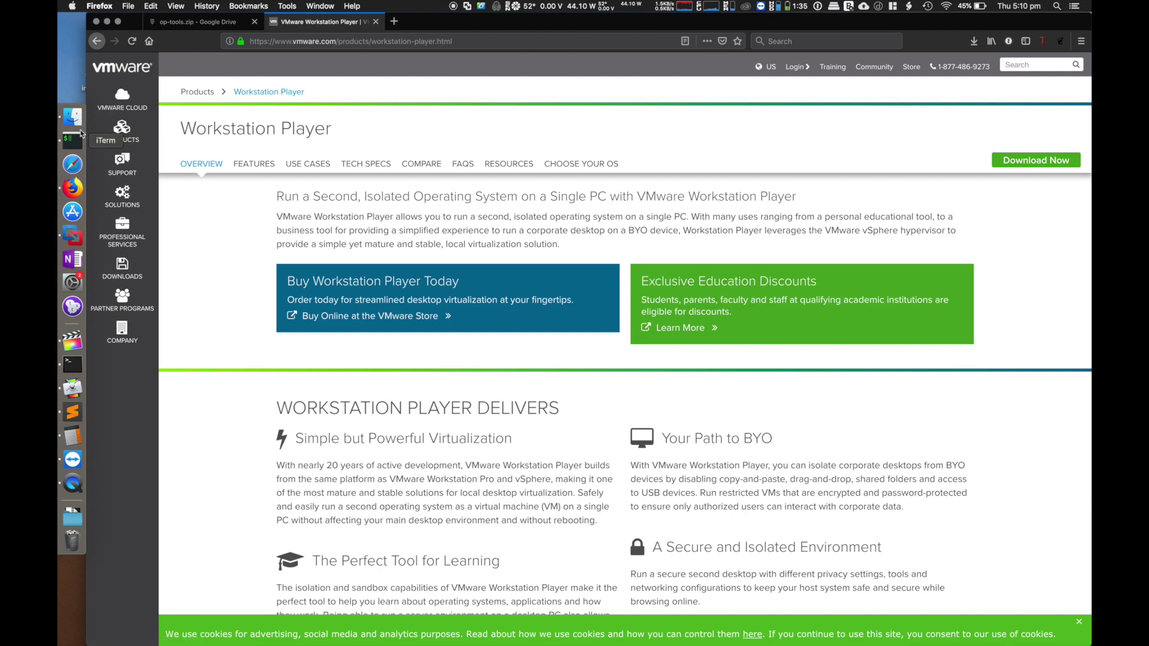
- Check the booting VM console, then open VMware's Products page down to Personal Desktop
click(73, 235)
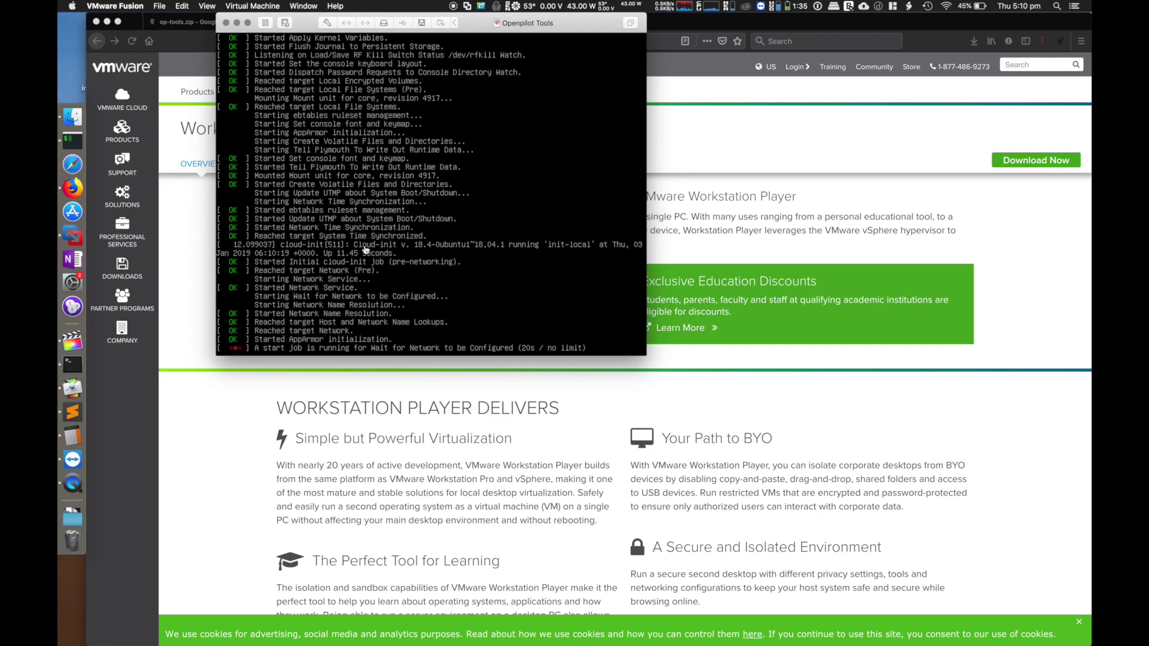
click(774, 175)
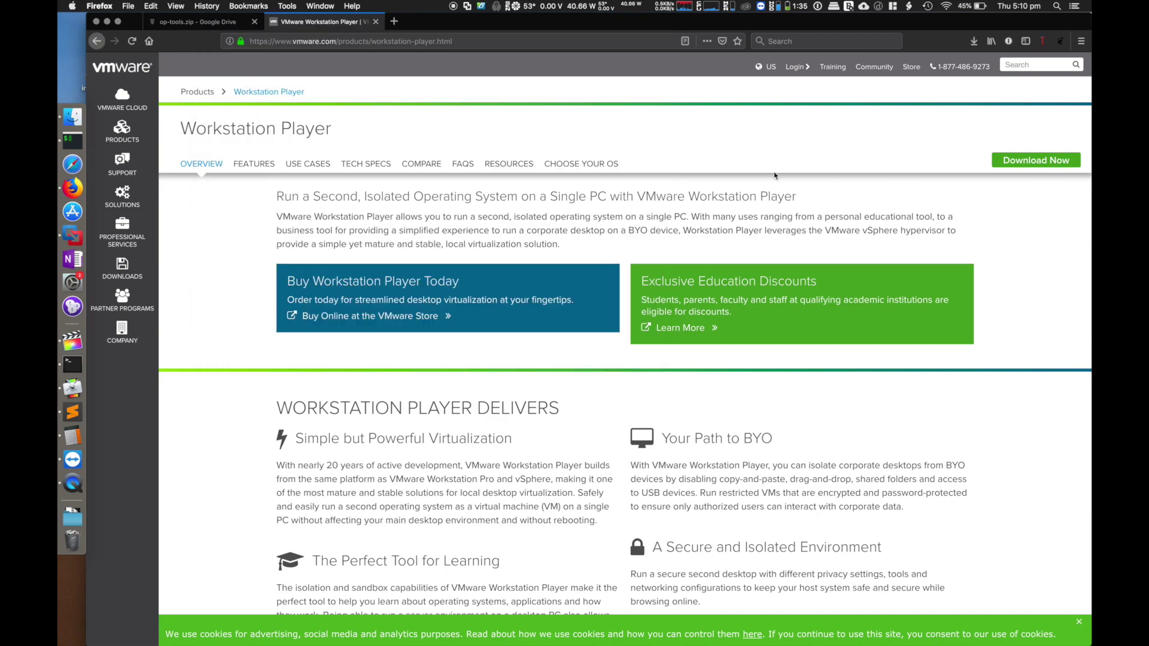
click(198, 91)
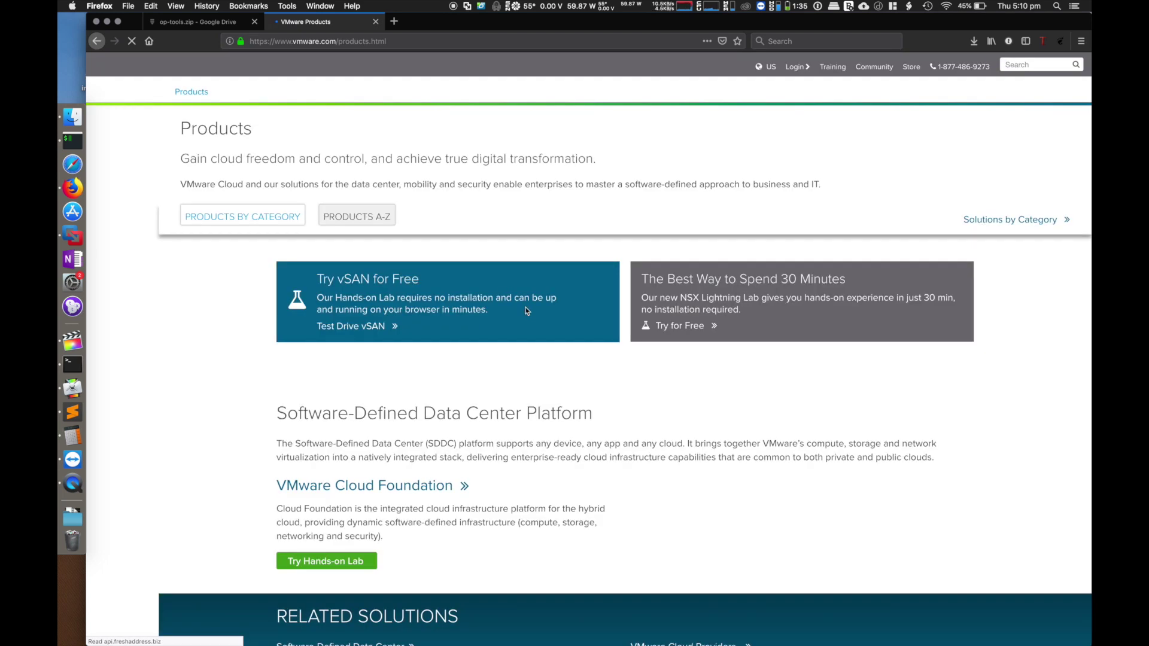
scroll(525, 308, down, 20)
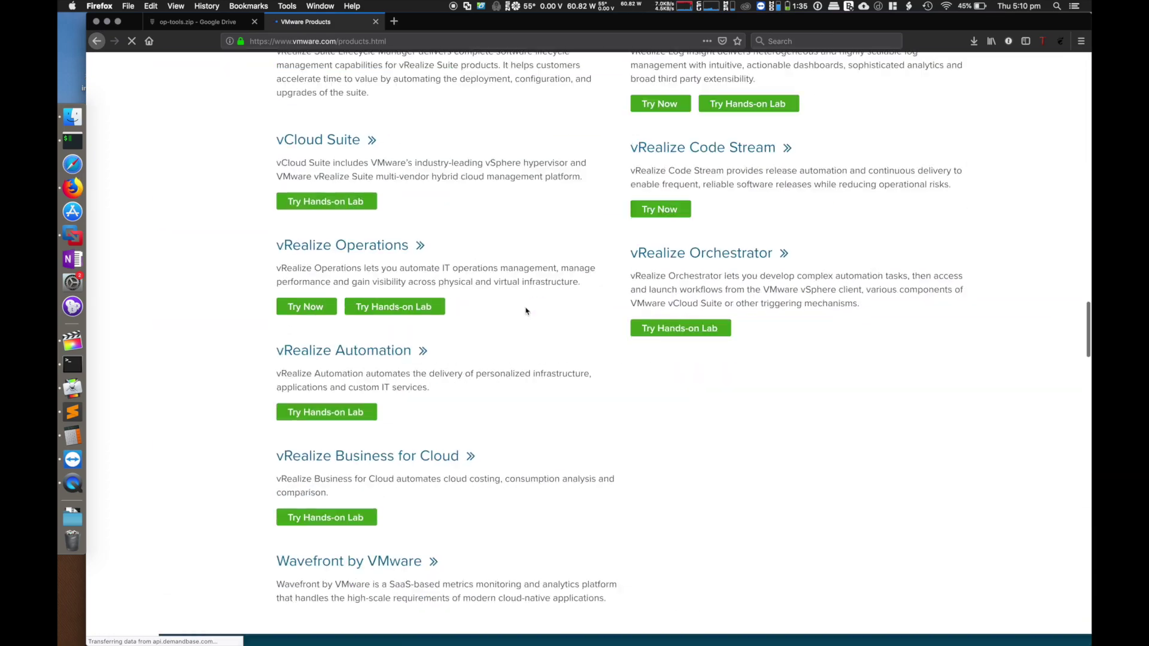
scroll(525, 311, down, 10)
scroll(525, 310, down, 15)
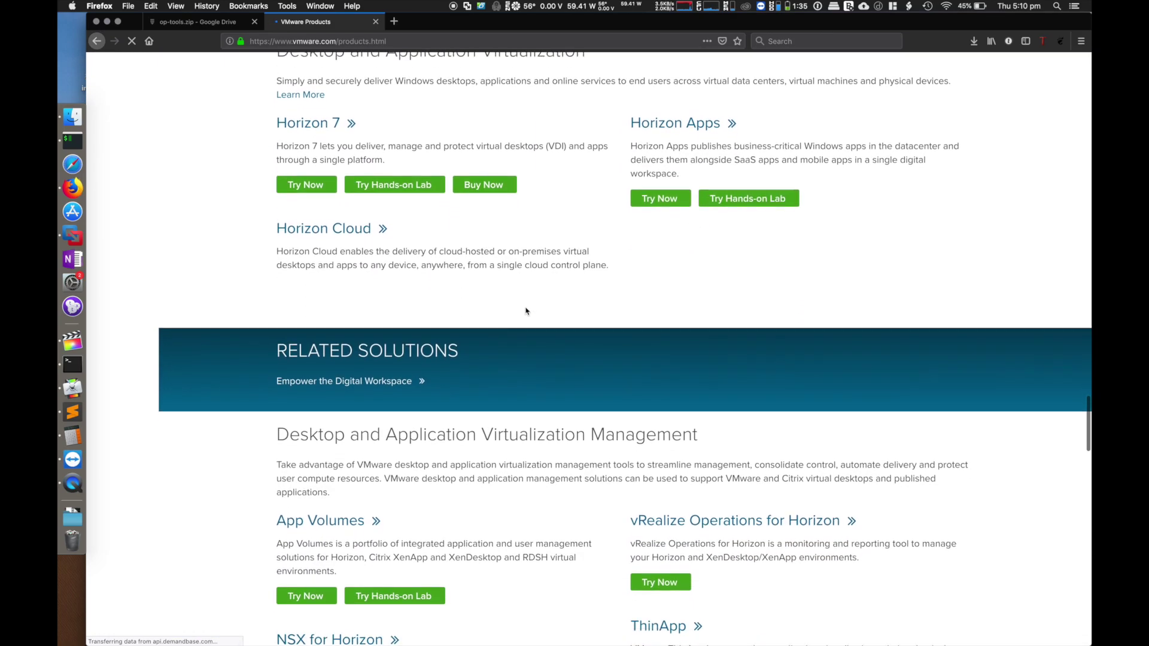
scroll(527, 310, down, 15)
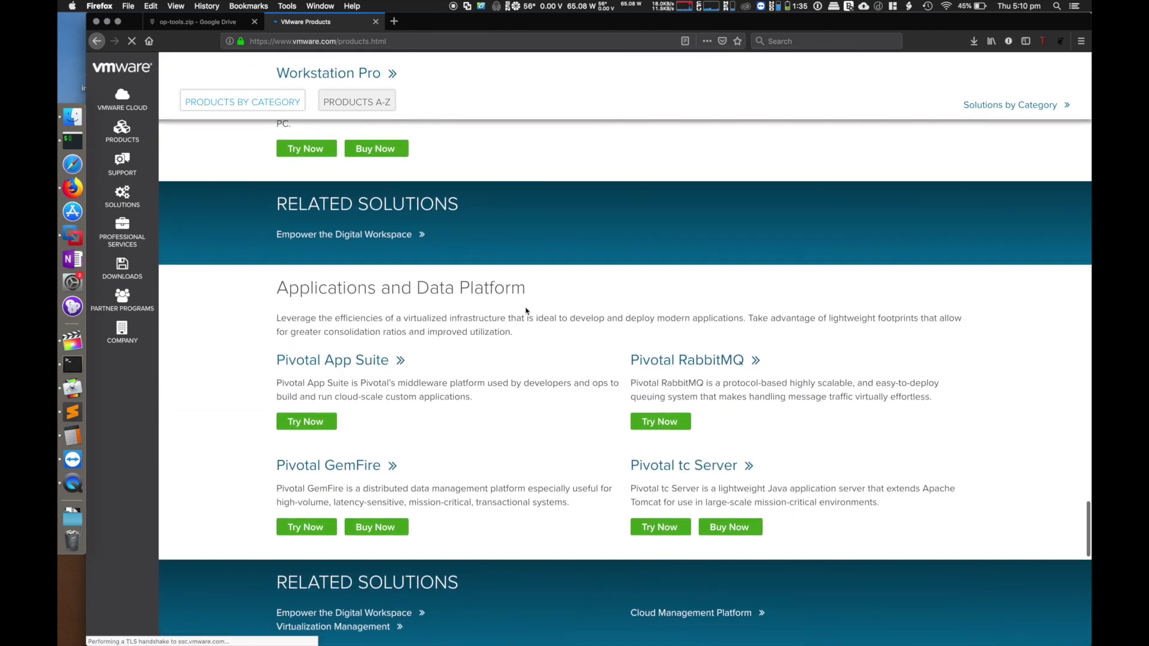
scroll(526, 311, down, 8)
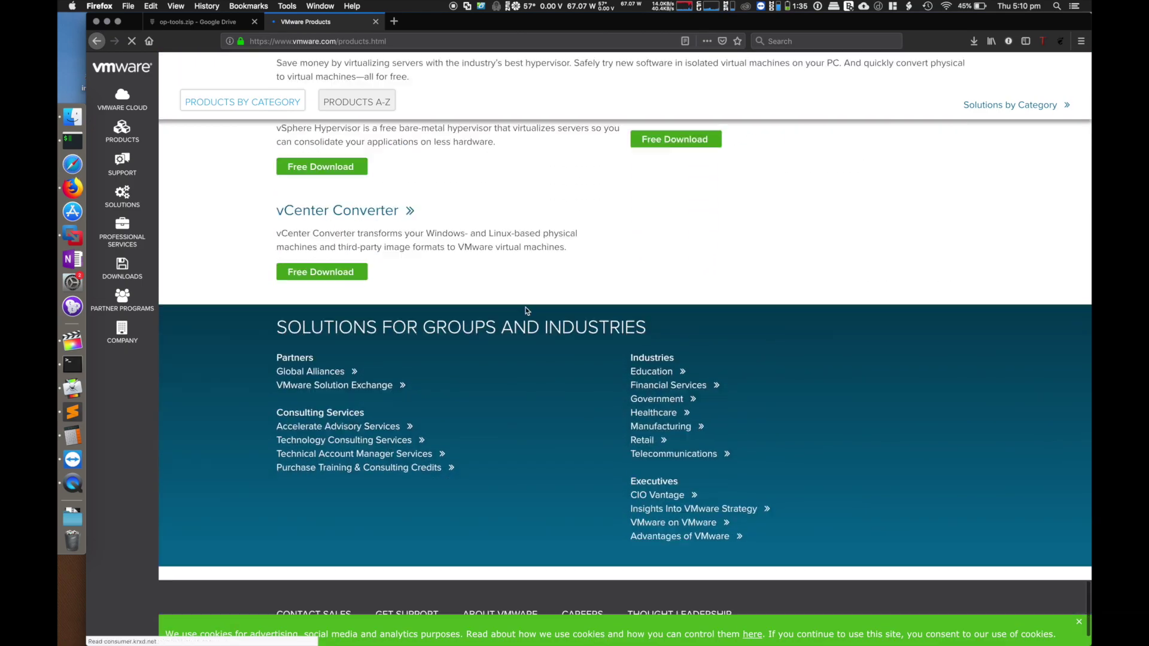
scroll(527, 311, up, 15)
scroll(526, 310, down, 10)
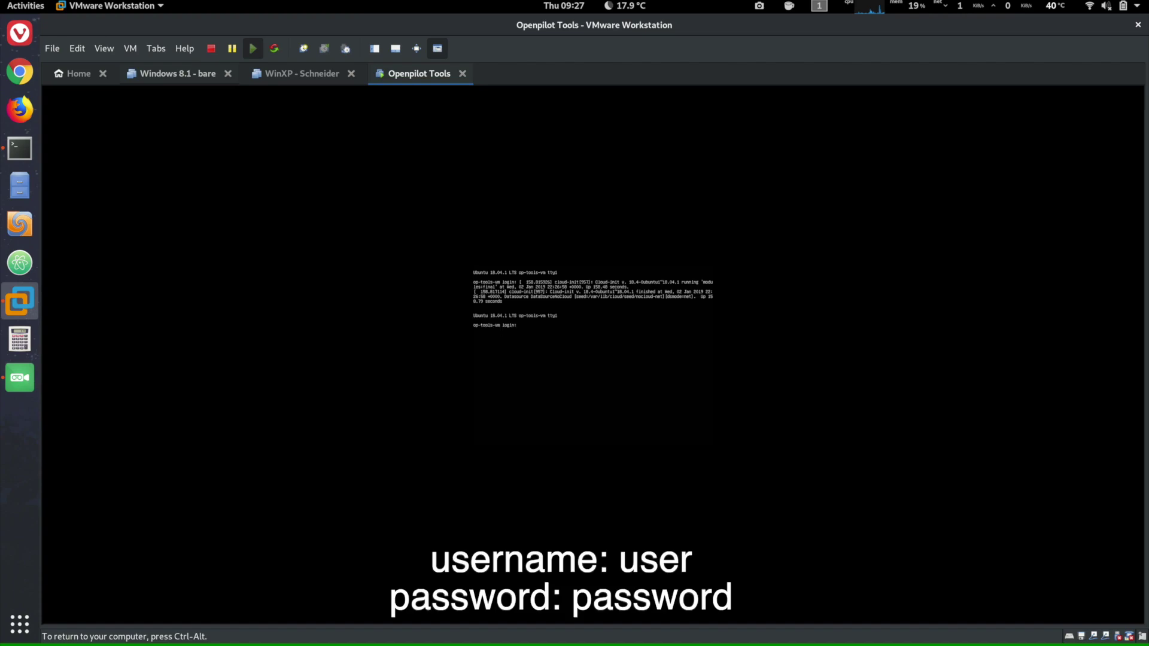
- Log in to the Ubuntu console with the account username and password
text(user)
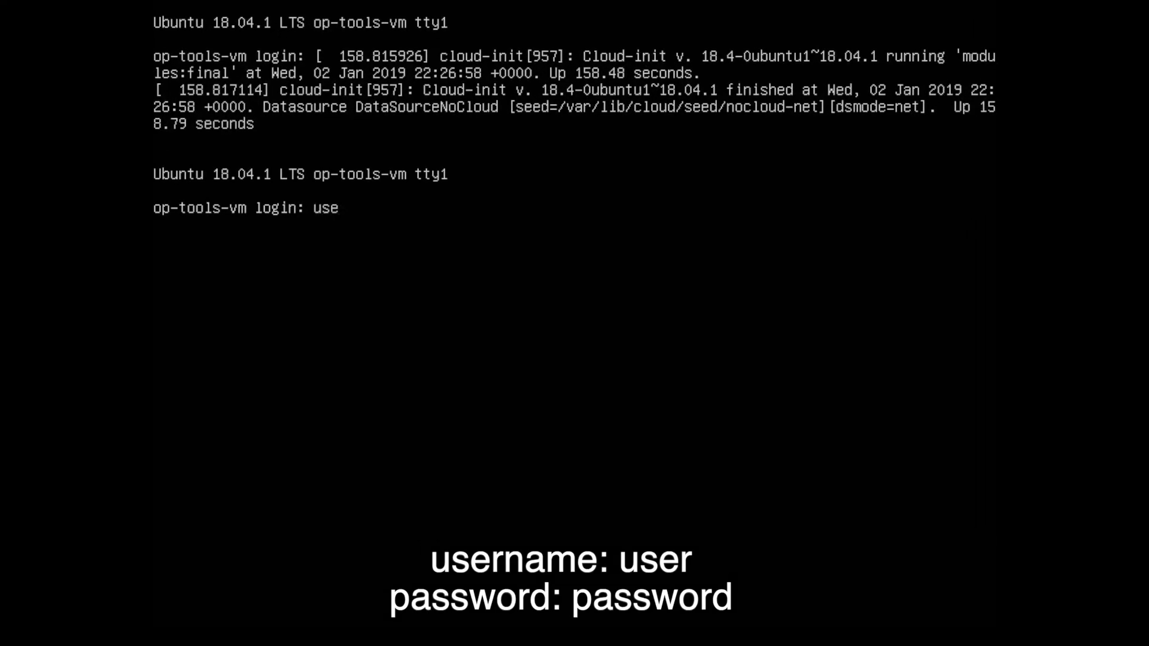
key(Return)
key(Return)
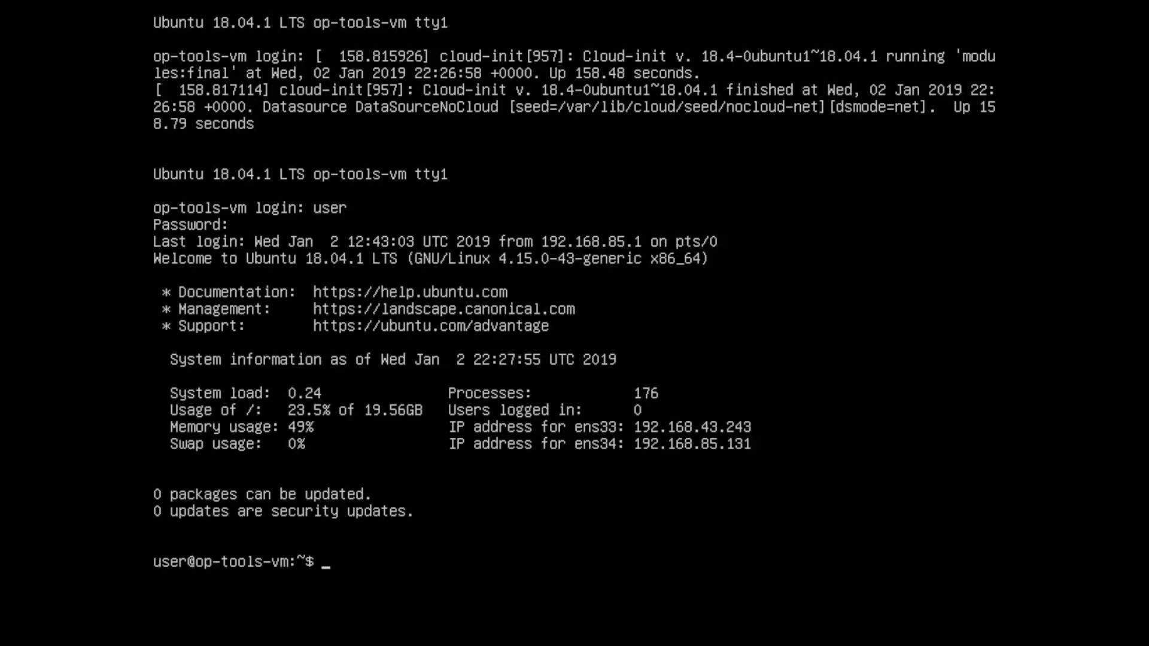
- Change into OpenPilot_Dashboard and launch python2.7 ZMQ-Influx-Client.py
text(cd o)
key(BackSpace)
text(O)
key(Tab)
key(Return)
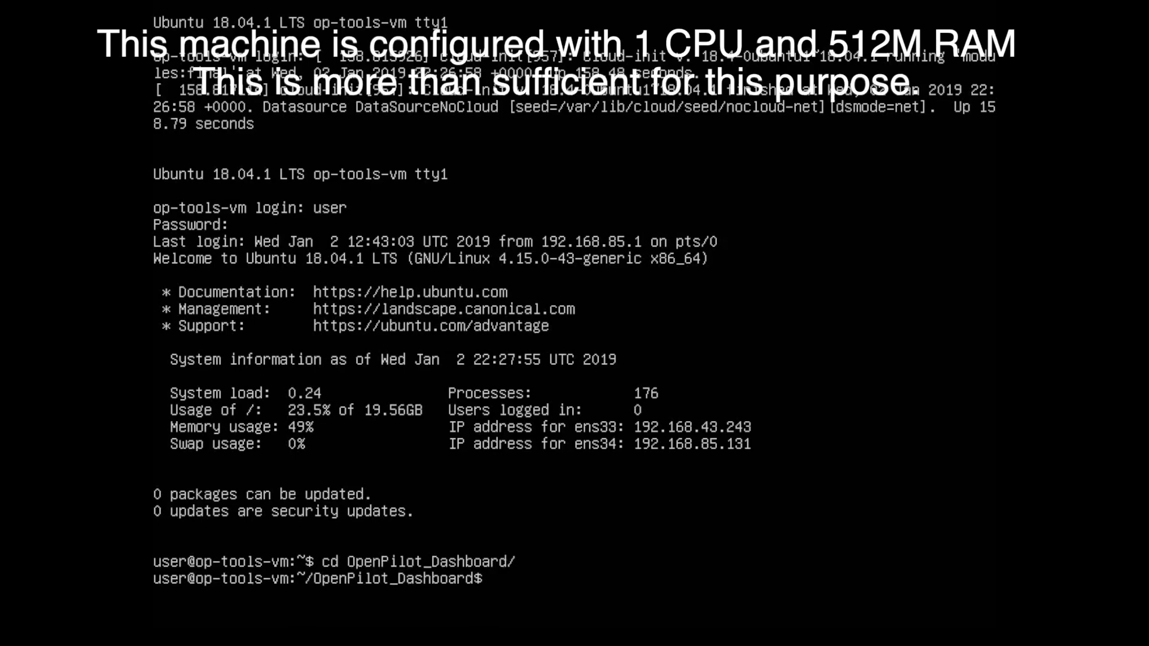
text(python2.7 Z)
key(Tab)
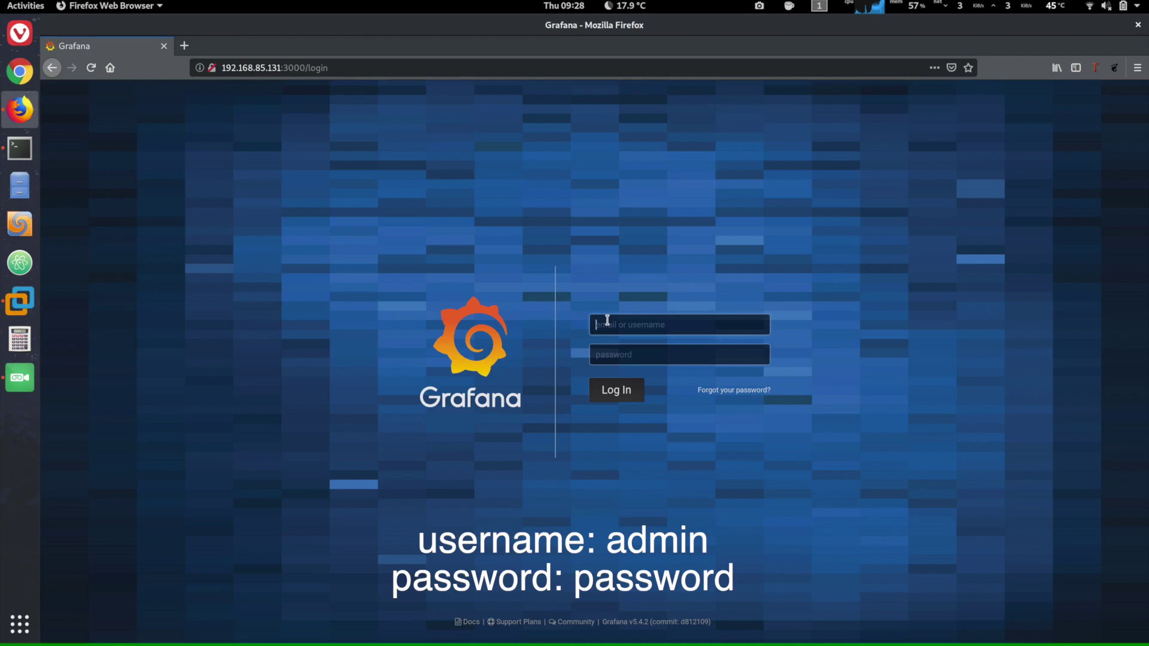
- Sign in to Grafana with the admin username and its password
text(admin)
key(Tab)
text(passw)
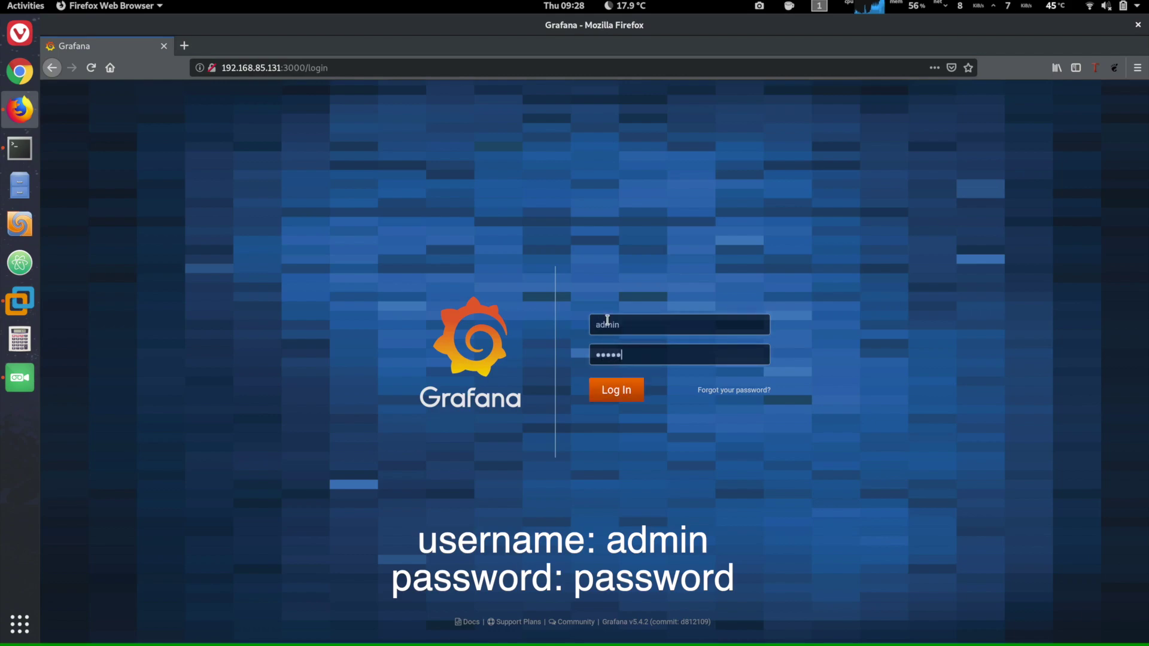
text(ord)
key(Return)
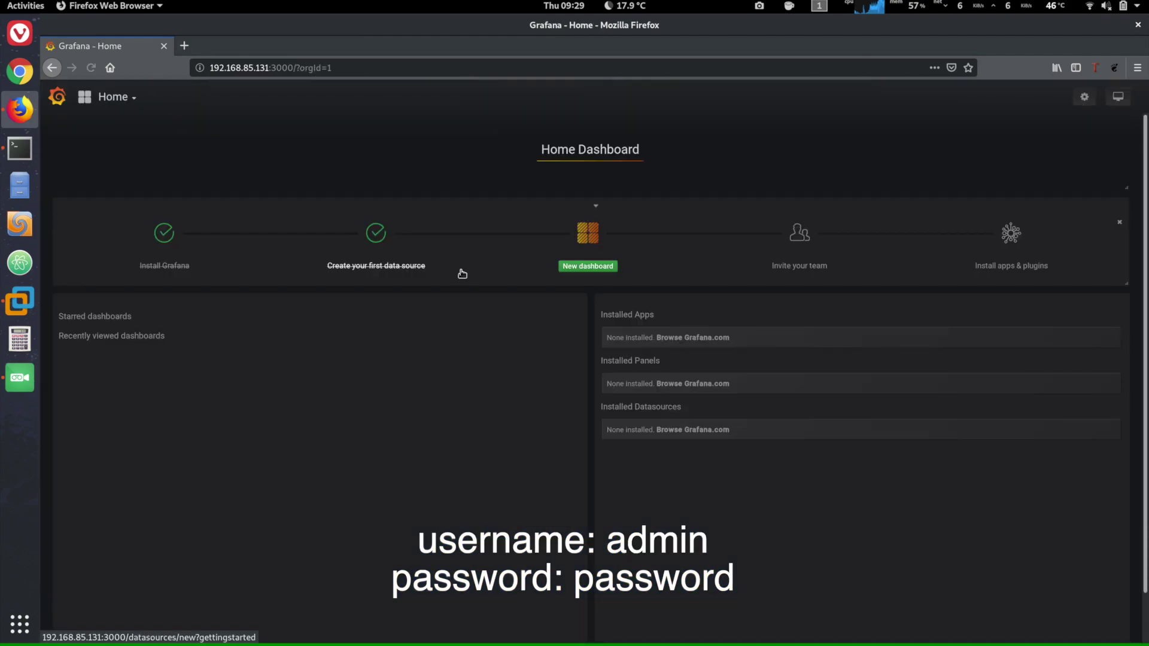
- Create a new dashboard containing a Graph panel
click(572, 252)
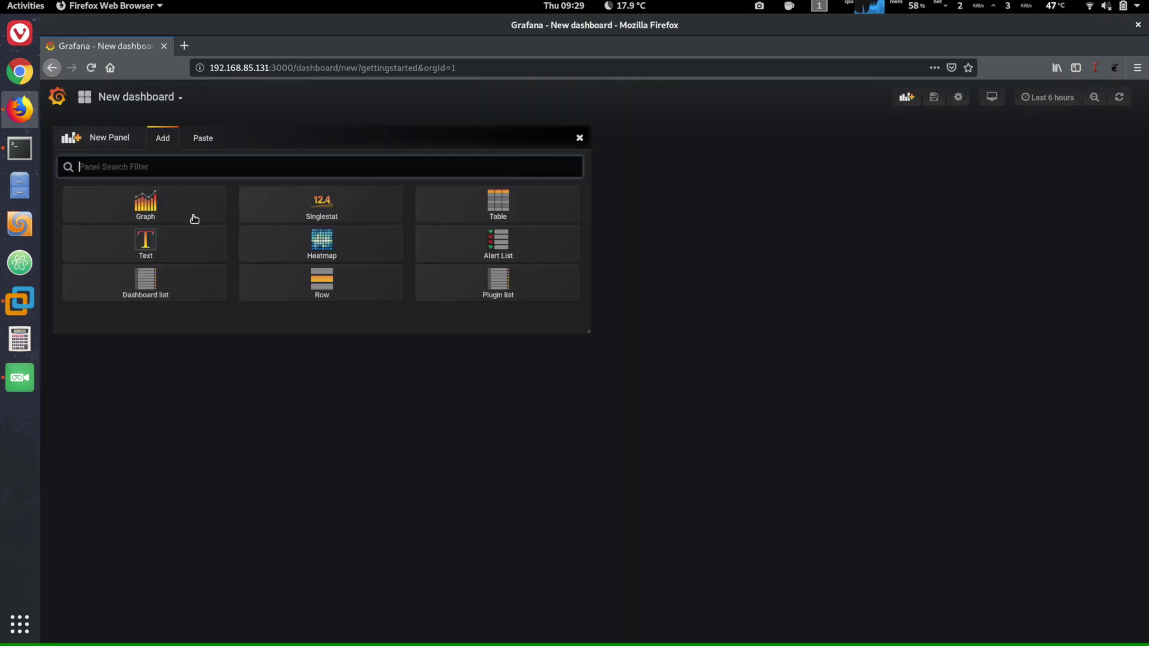
click(169, 215)
click(323, 134)
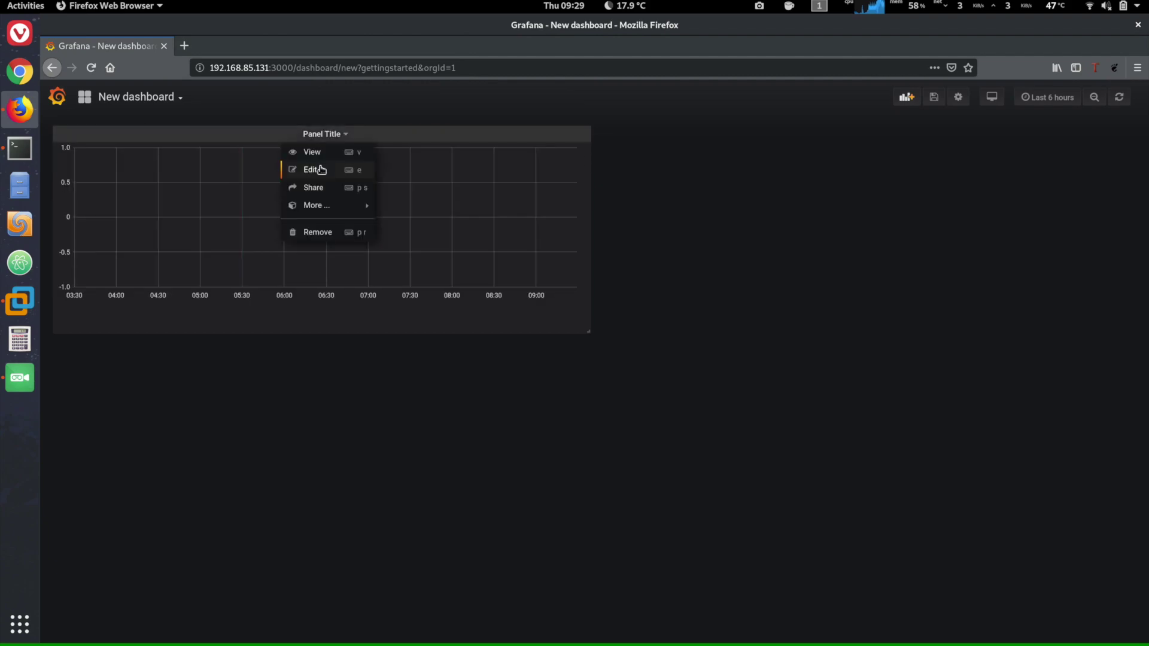
- Edit the graph panel, set the query's retention policy to autogen, and bring up a Terminal
click(322, 170)
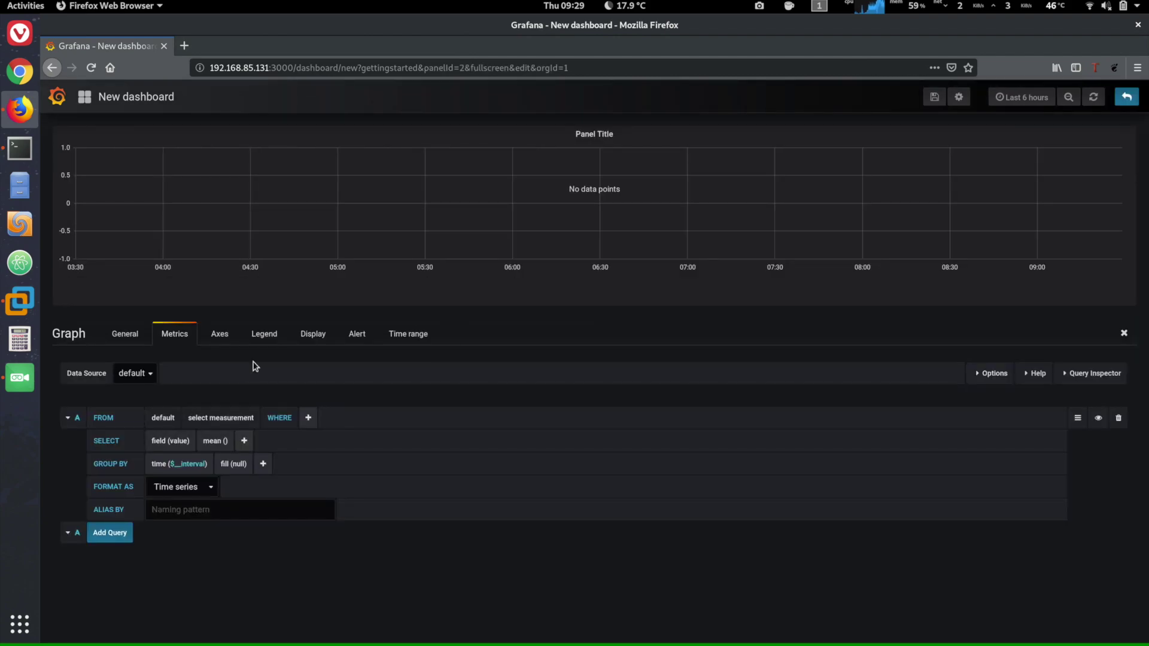
click(216, 418)
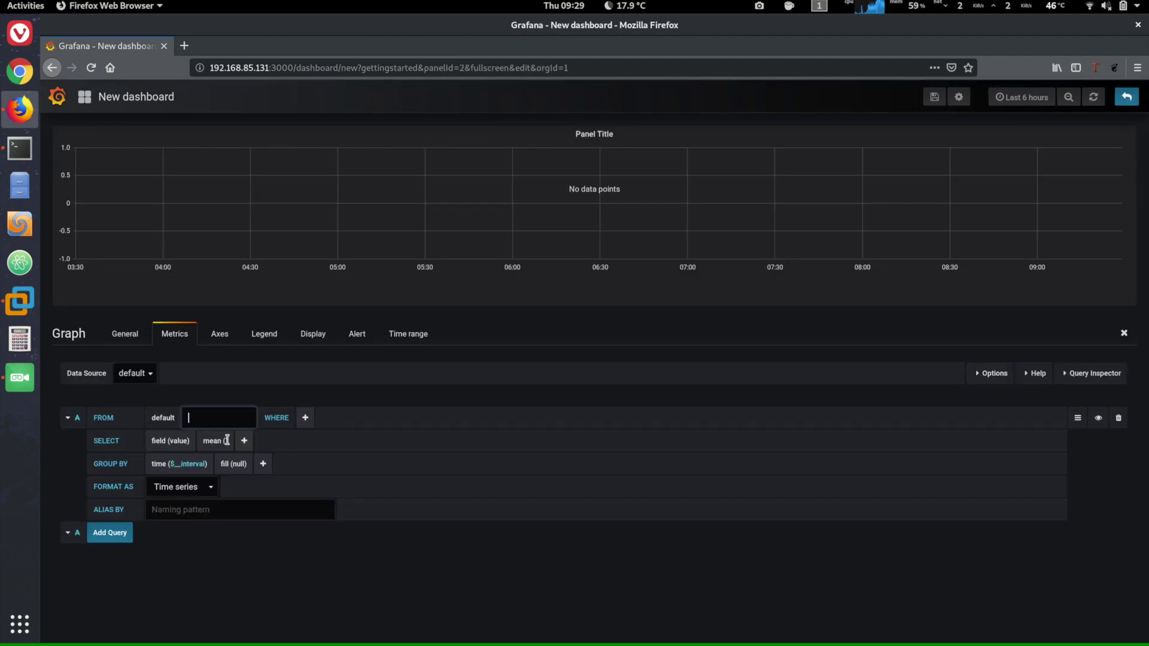
click(162, 419)
click(179, 454)
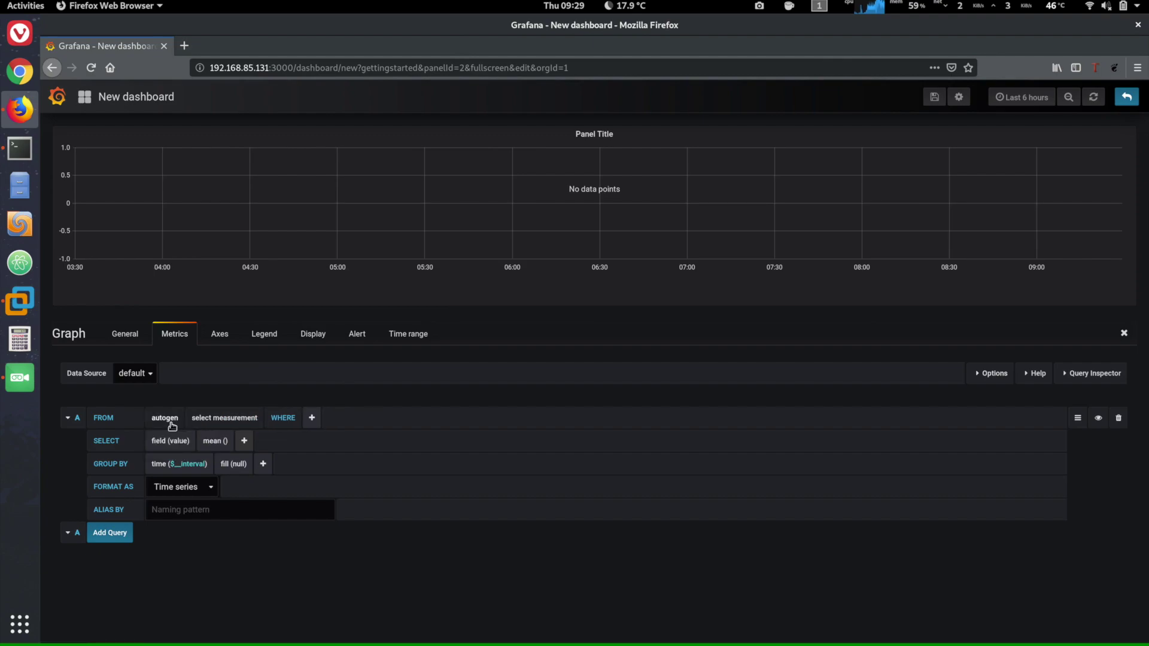
click(169, 419)
click(169, 439)
click(227, 417)
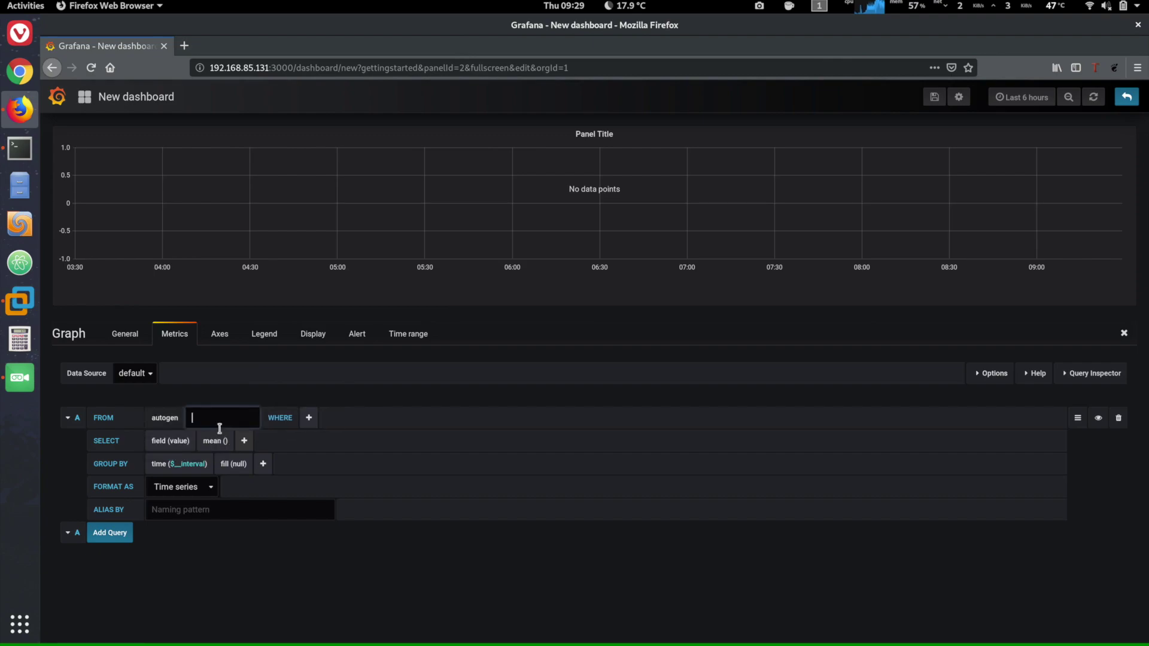
click(170, 418)
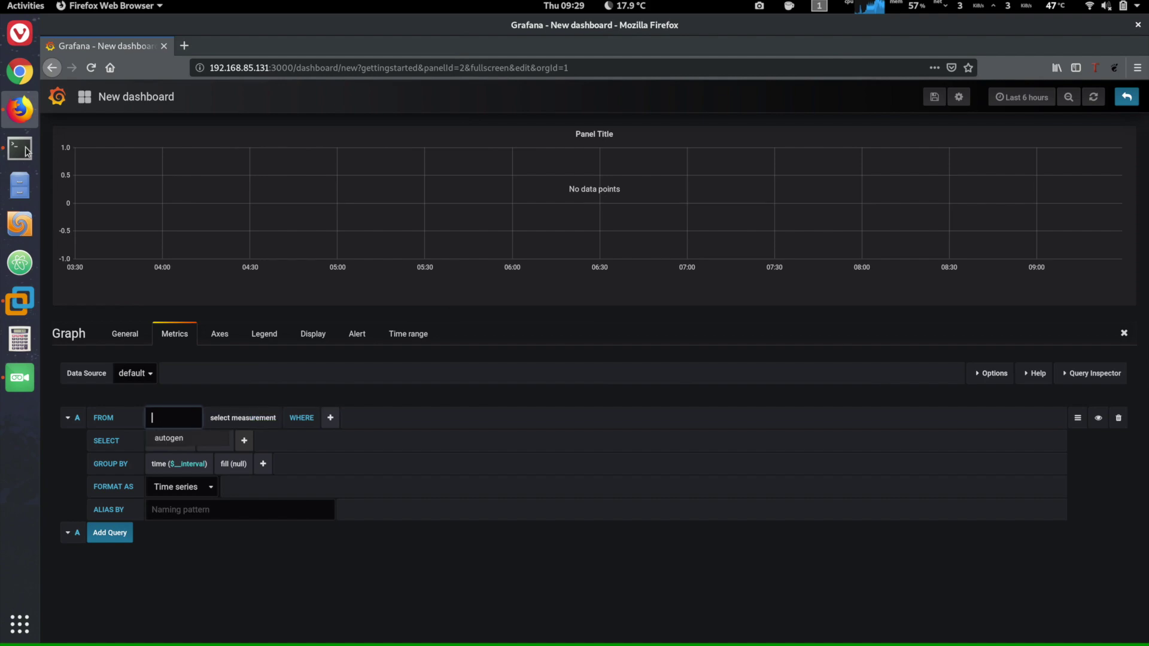
click(19, 164)
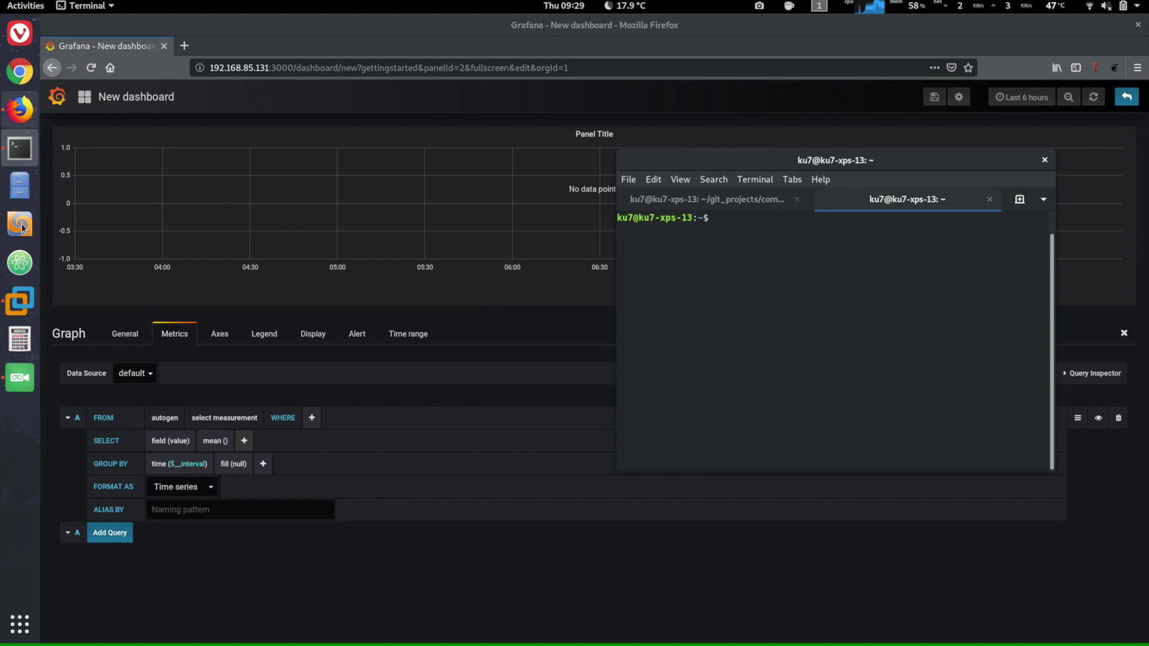
- Switch to the Openpilot Tools VM in VMware Workstation to view the client's streaming readings
click(22, 299)
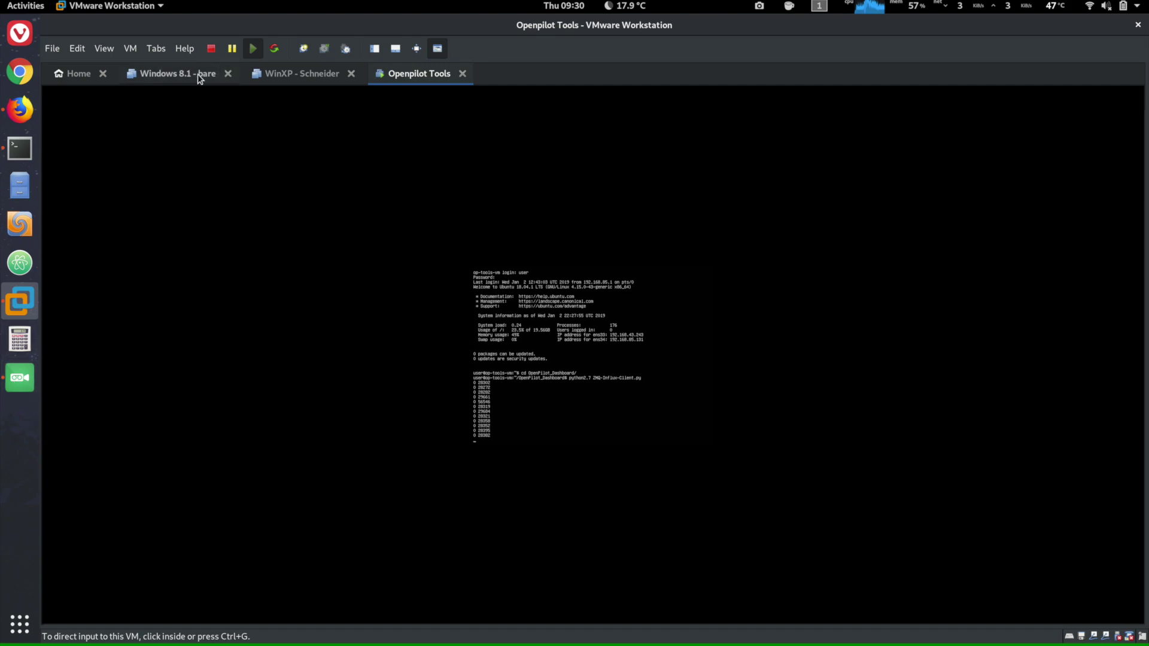
- Set the first query to plot angle_steers from steerData3
key(alt+Tab)
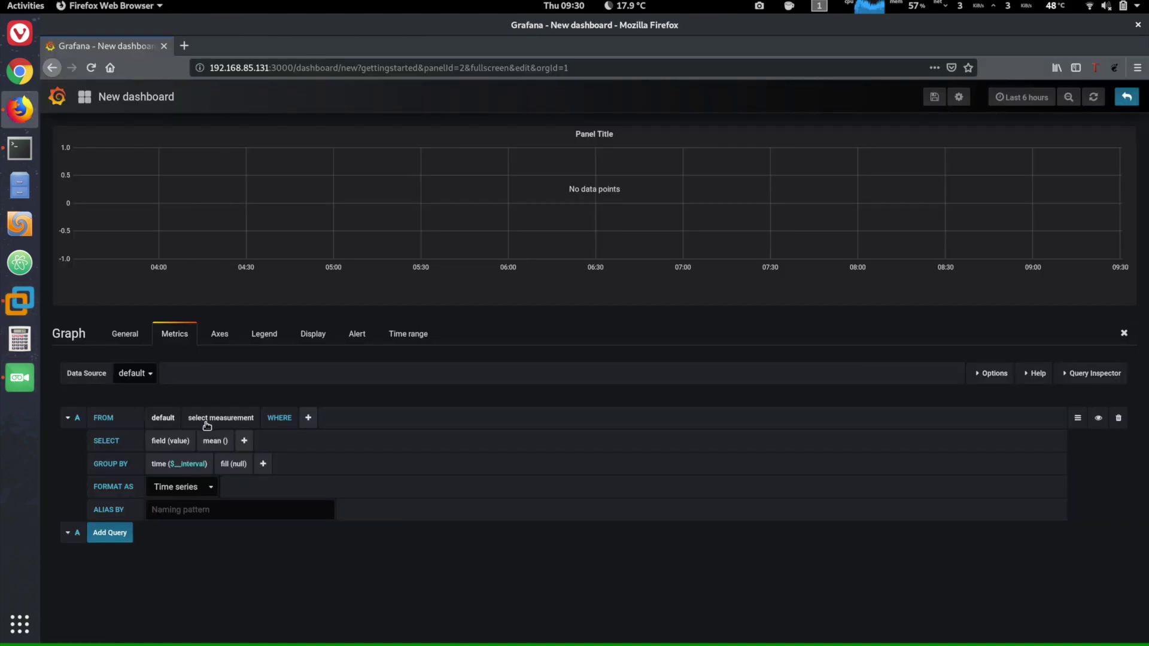
click(207, 426)
click(205, 437)
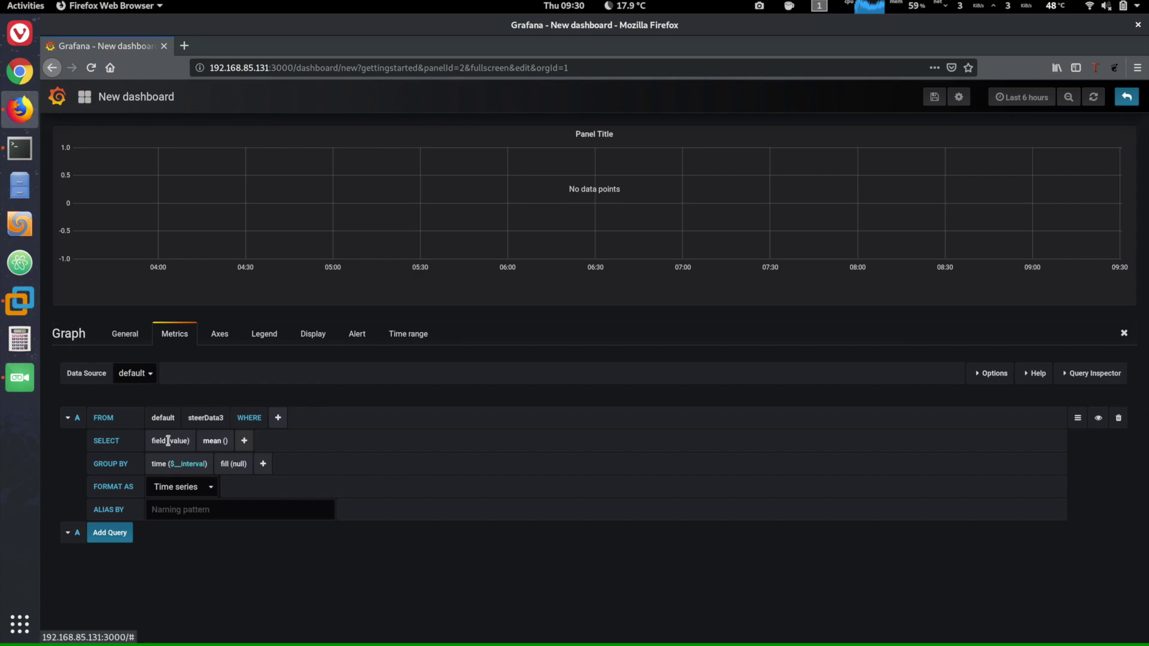
click(168, 441)
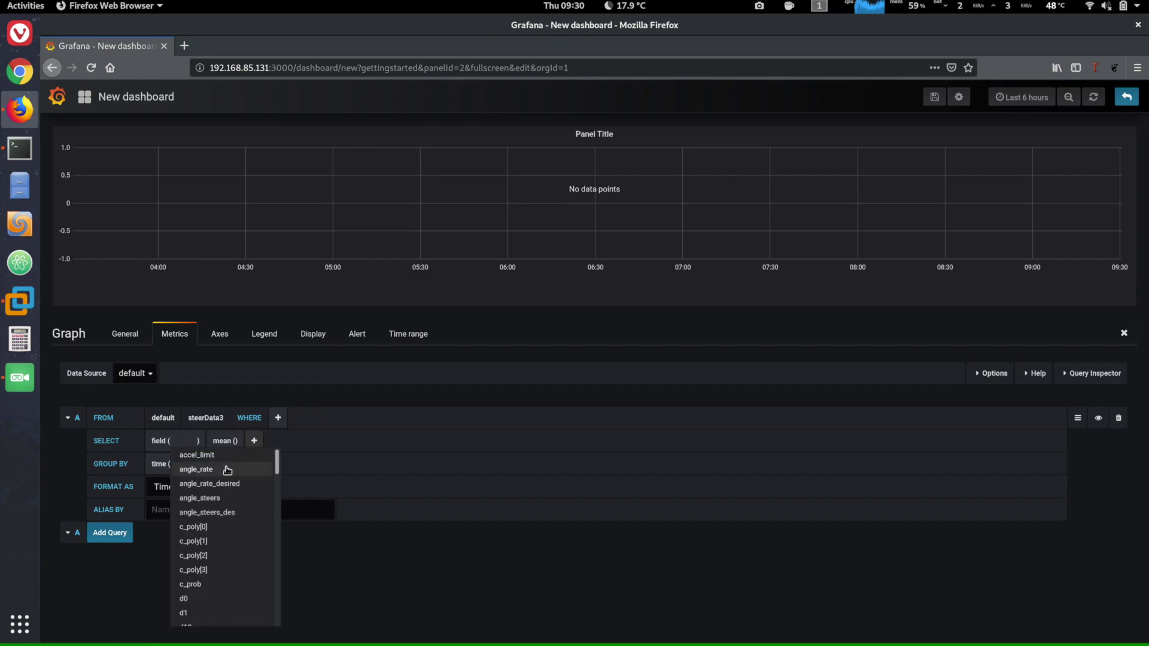
click(231, 499)
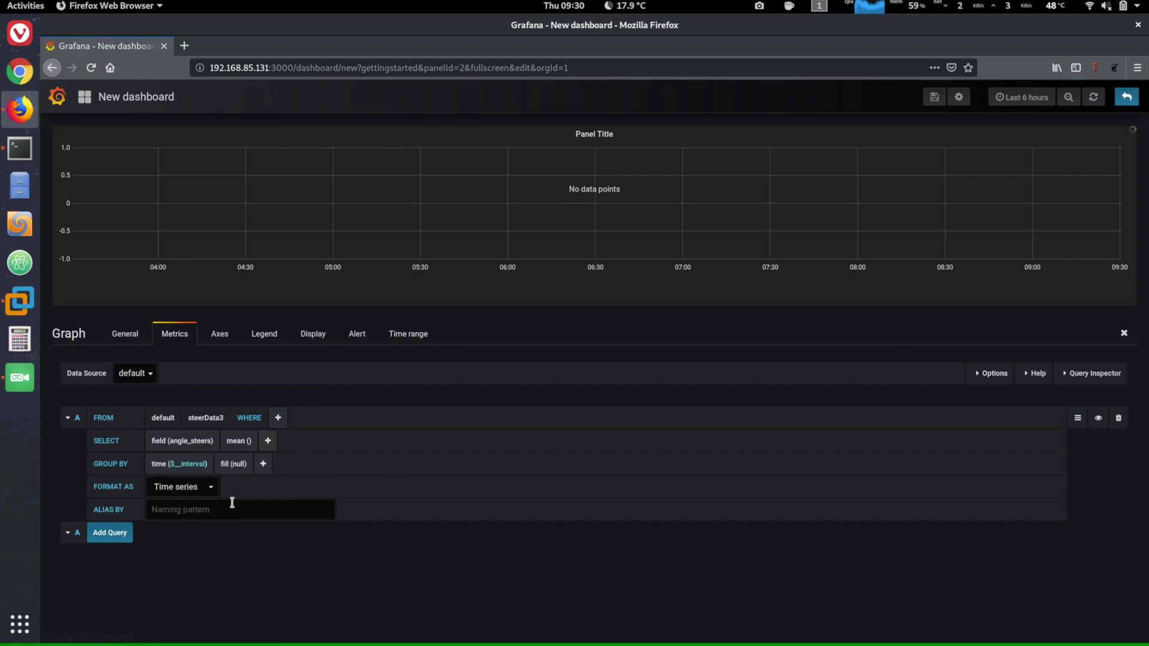
- Add a second query plotting angle_steers_des from steerData3
click(111, 533)
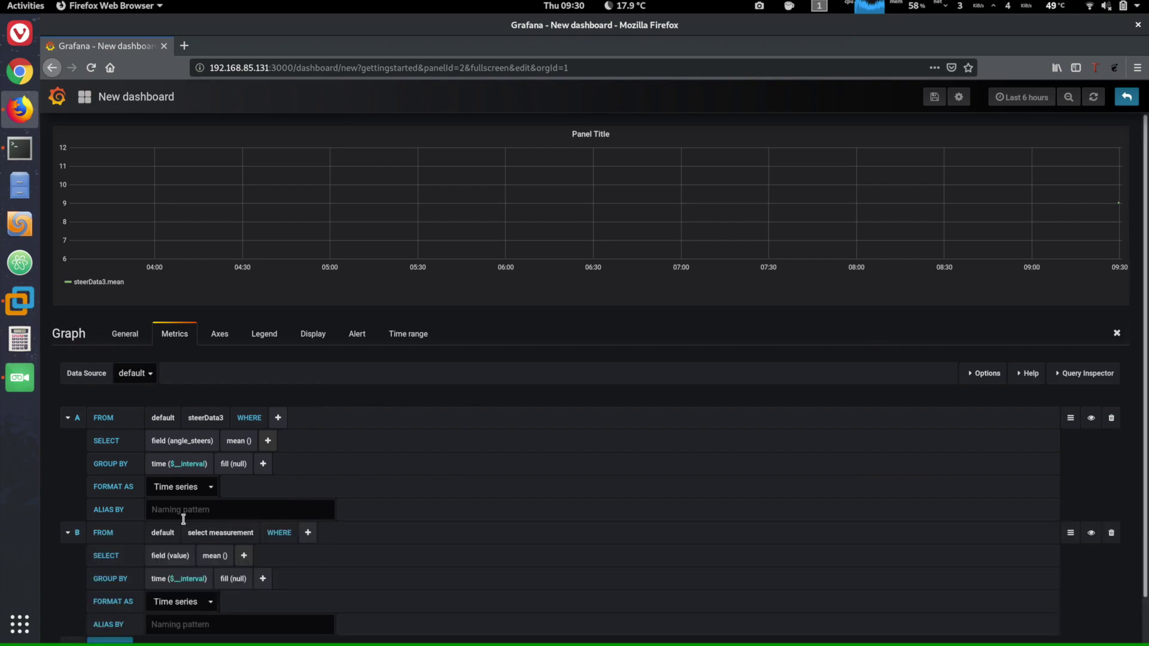
click(213, 535)
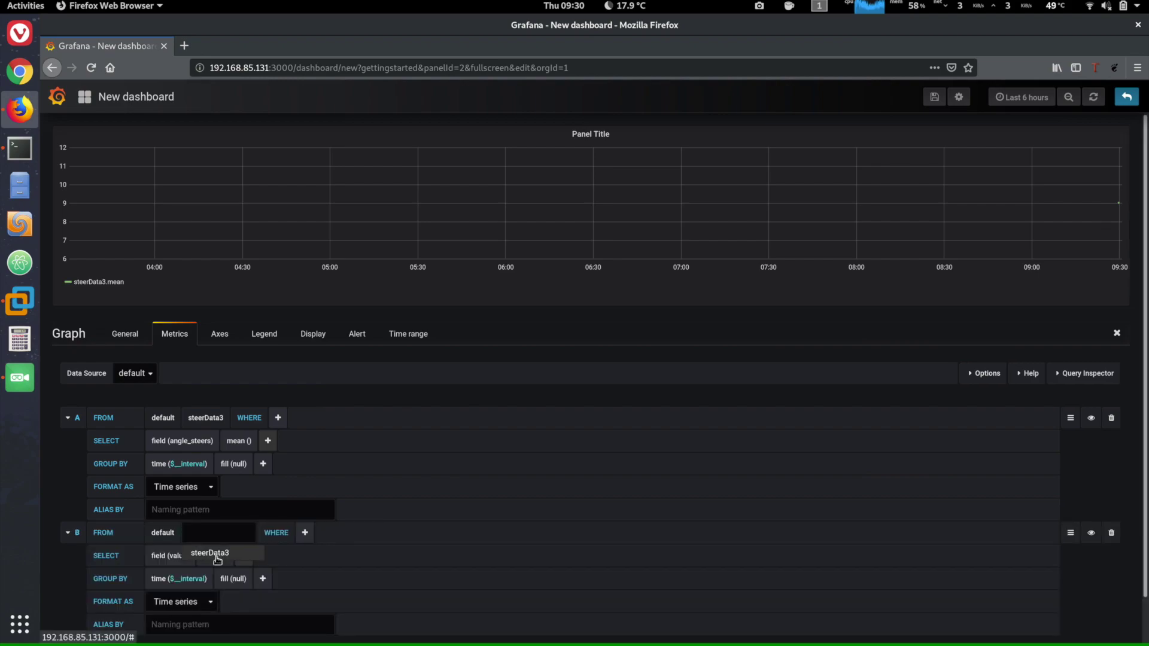
click(217, 558)
click(178, 555)
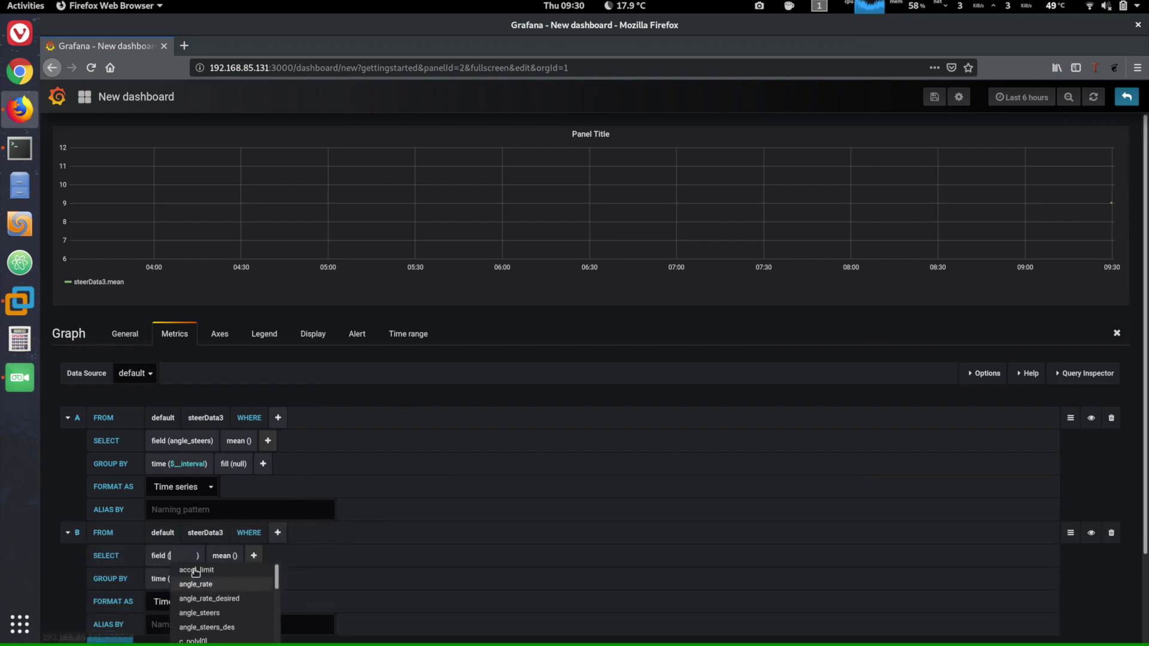
text(des)
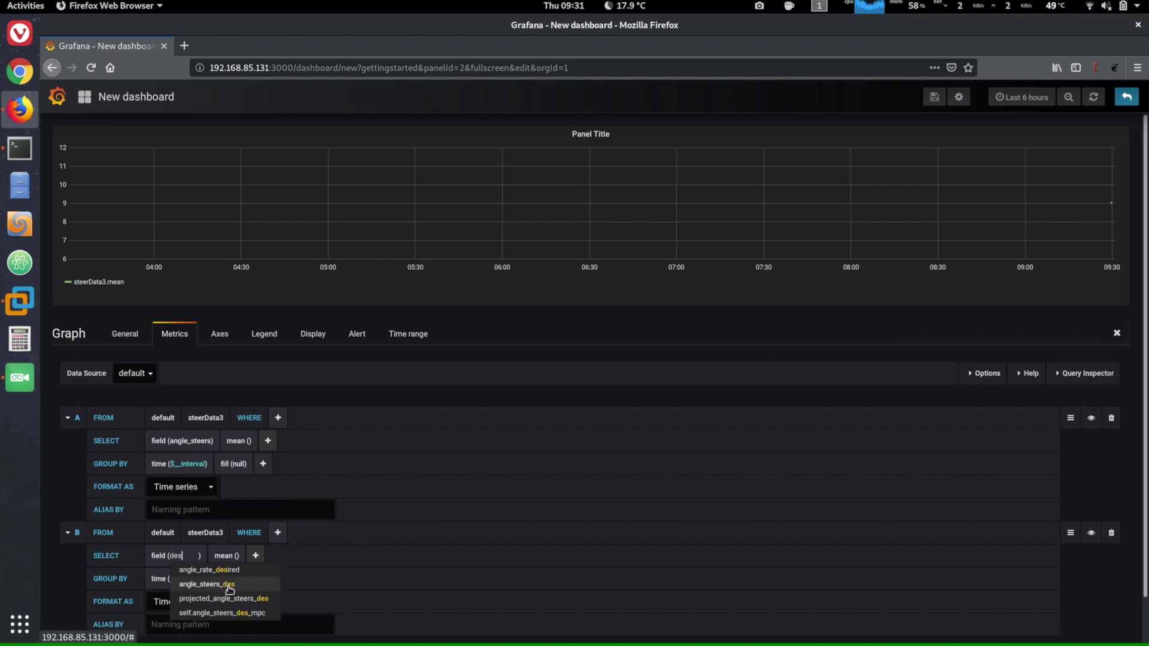
click(226, 588)
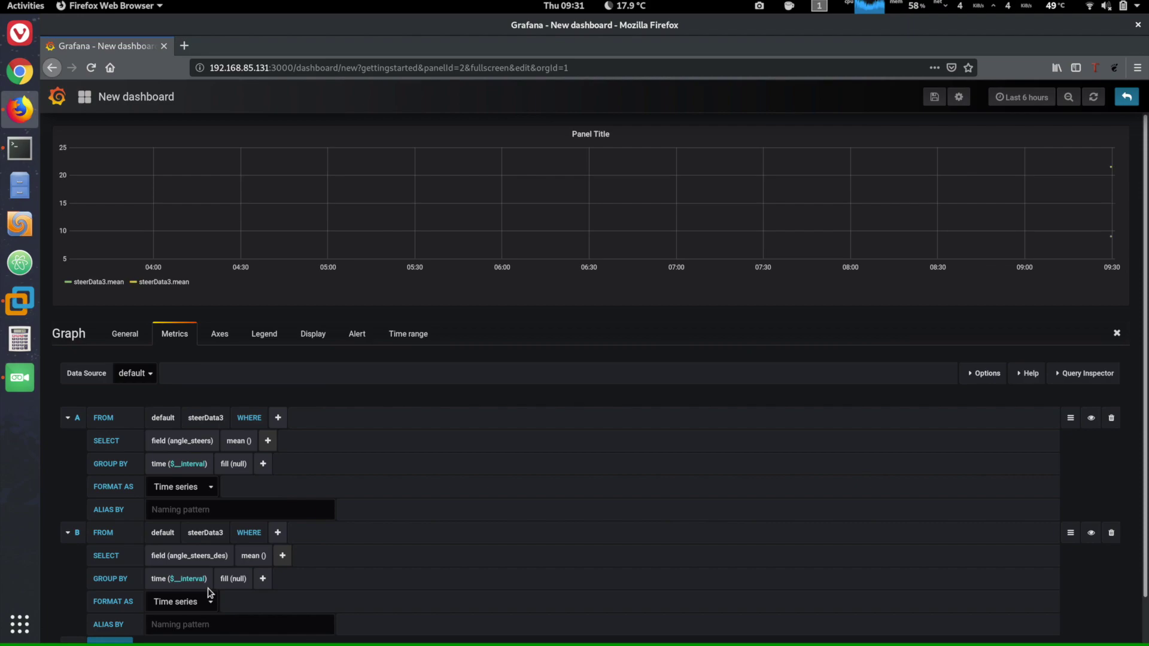
- Add a third query plotting output_steer from steerData3
scroll(209, 593, down, 1)
click(110, 602)
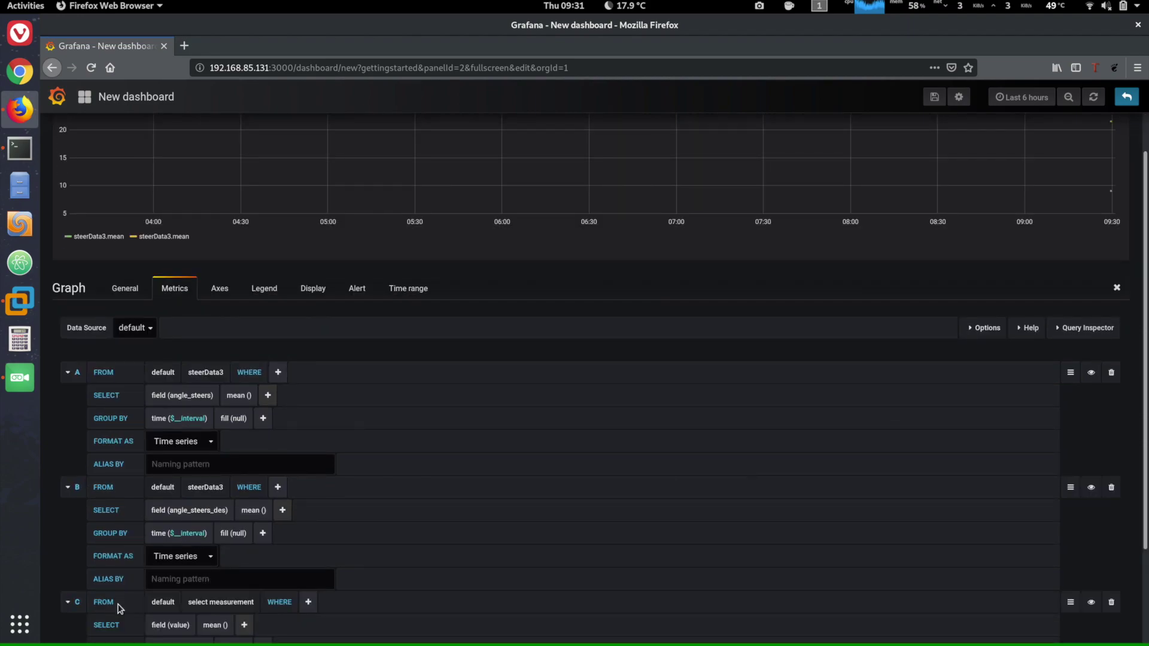
click(190, 603)
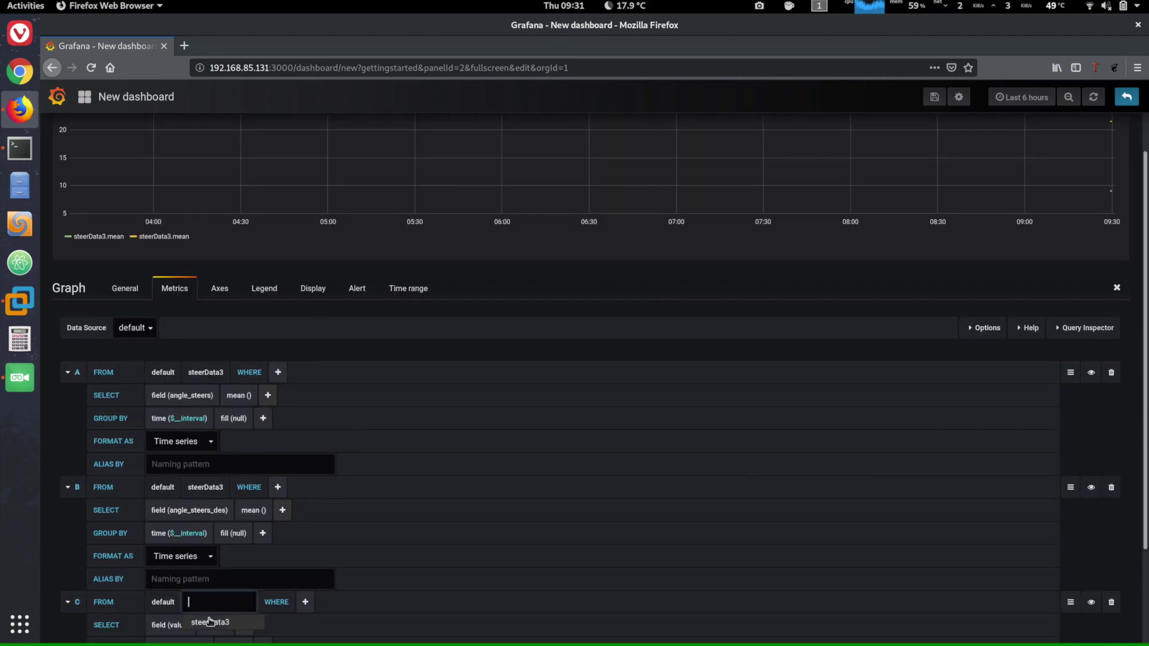
click(194, 624)
mouse_move(165, 629)
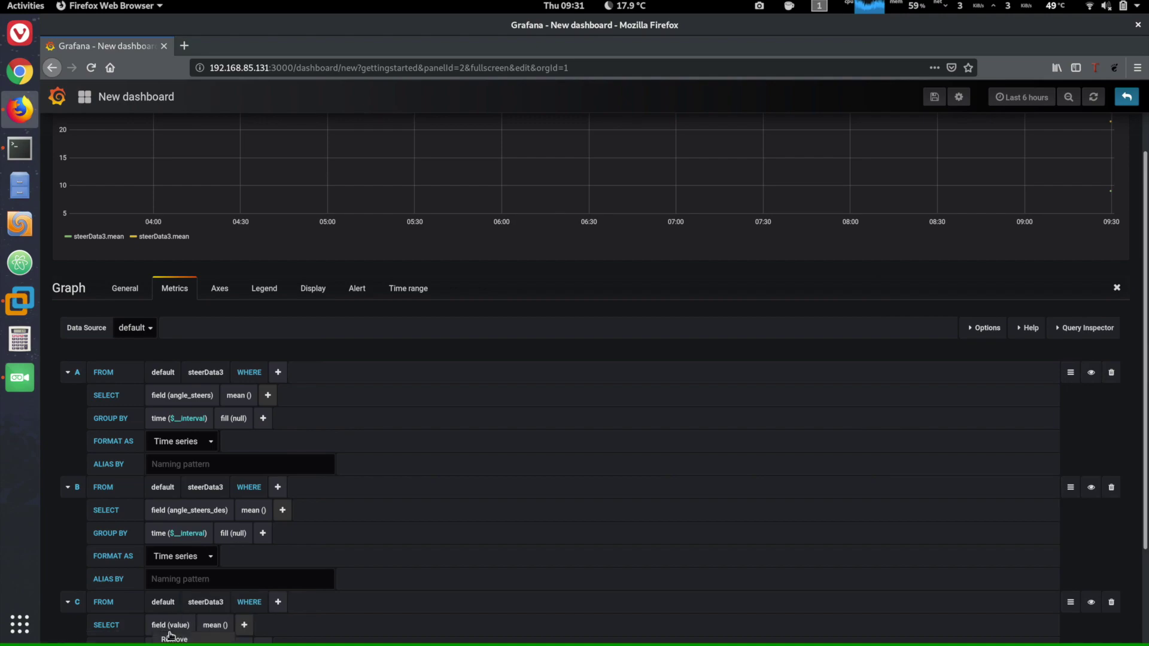
scroll(170, 635, down, 2)
click(172, 510)
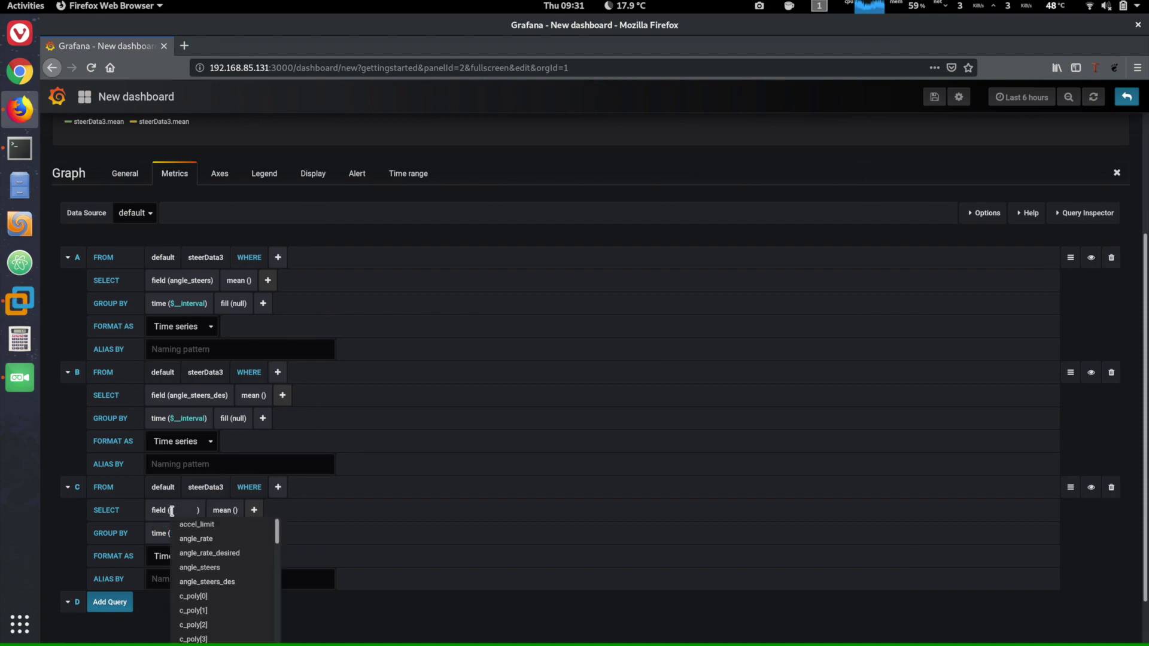
text(out)
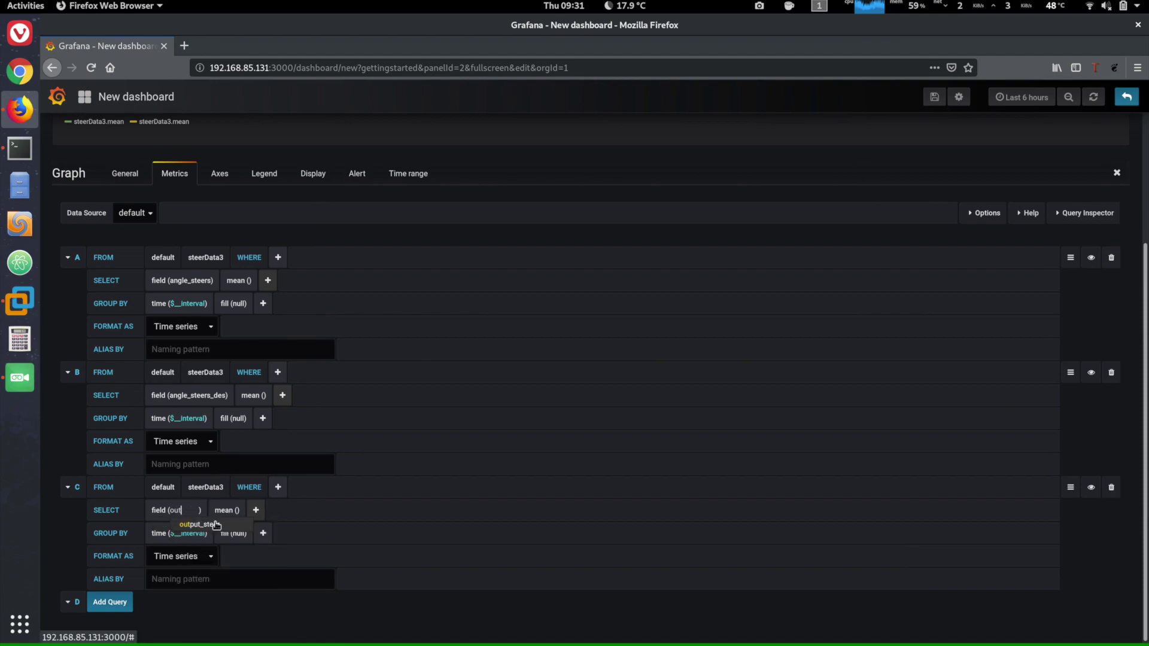
click(216, 525)
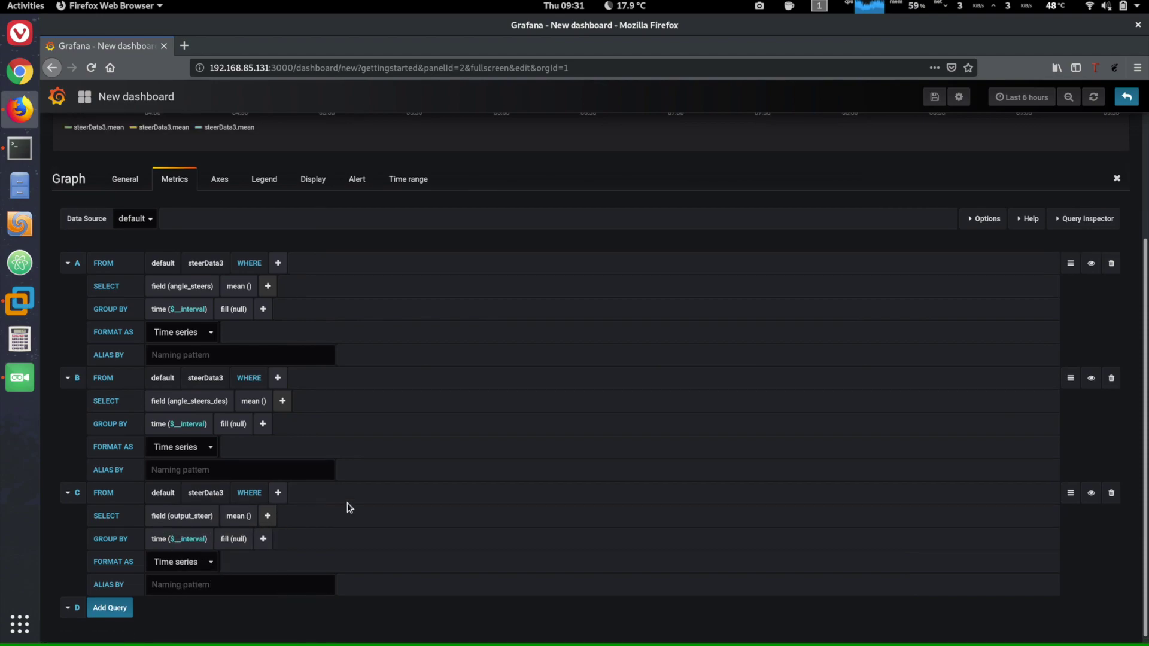
- Set the time range to now-1m with a 5s refresh interval and apply it
scroll(347, 507, up, 3)
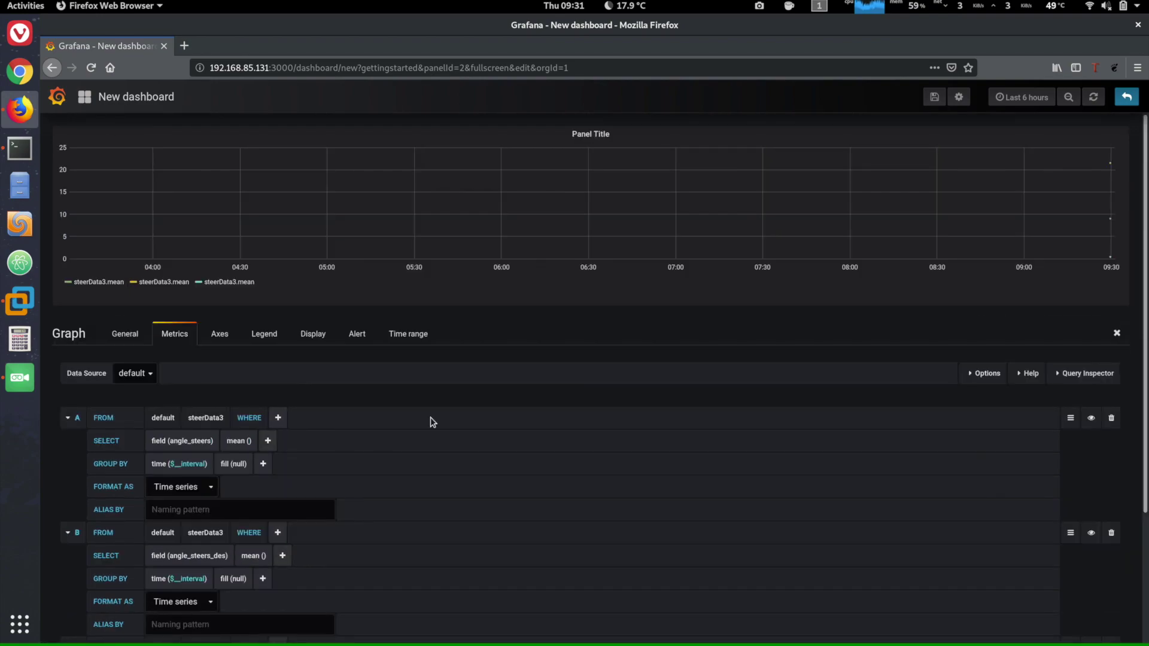
click(1025, 99)
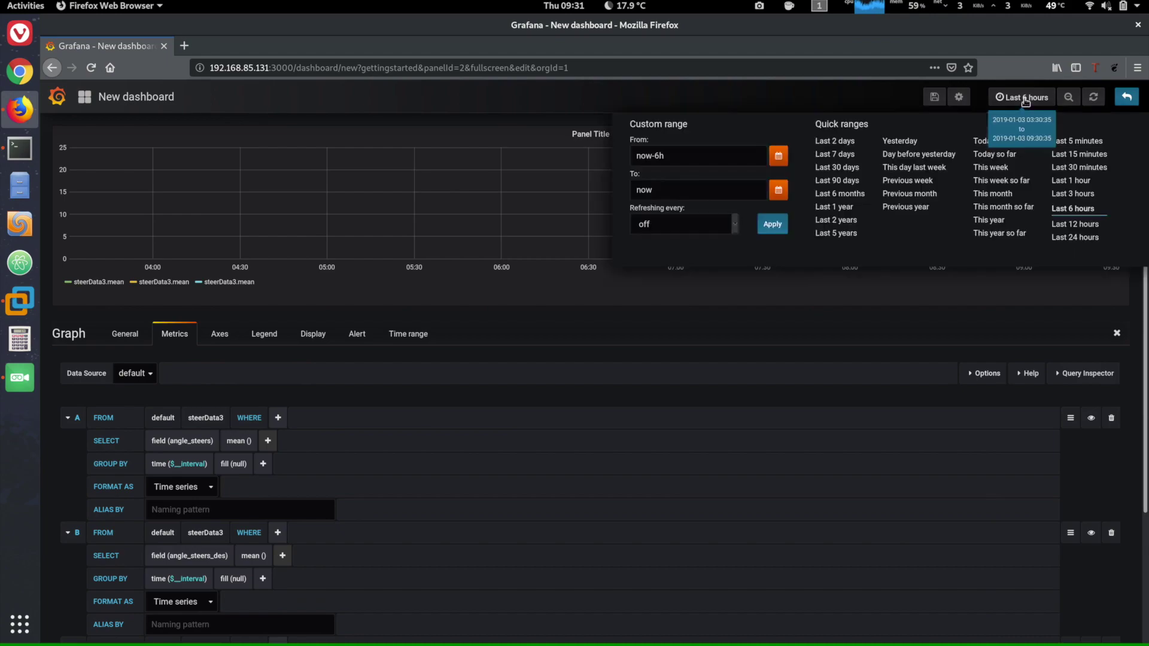
click(1054, 143)
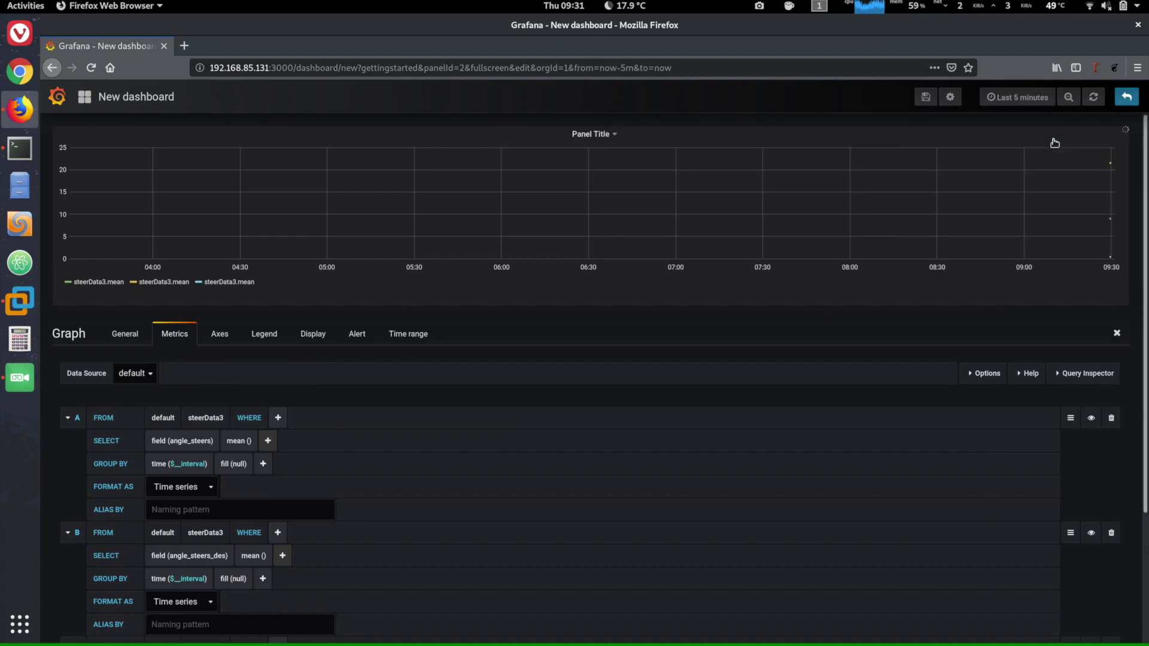
click(1030, 99)
click(657, 155)
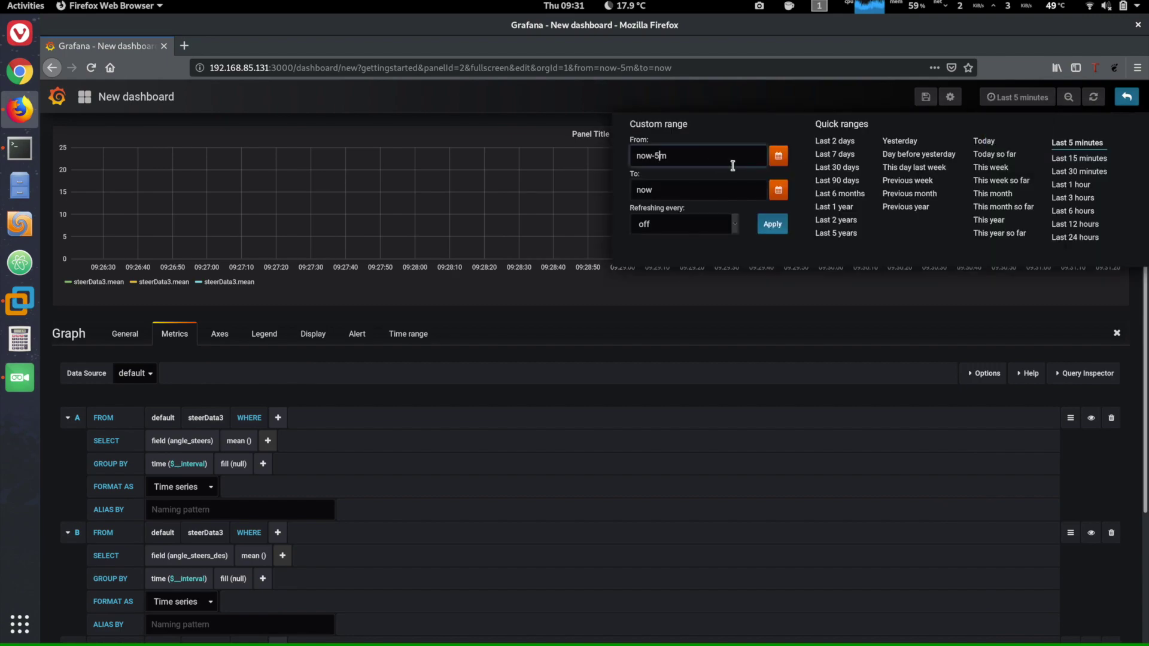
key(BackSpace)
text(1)
click(718, 225)
click(690, 260)
click(768, 224)
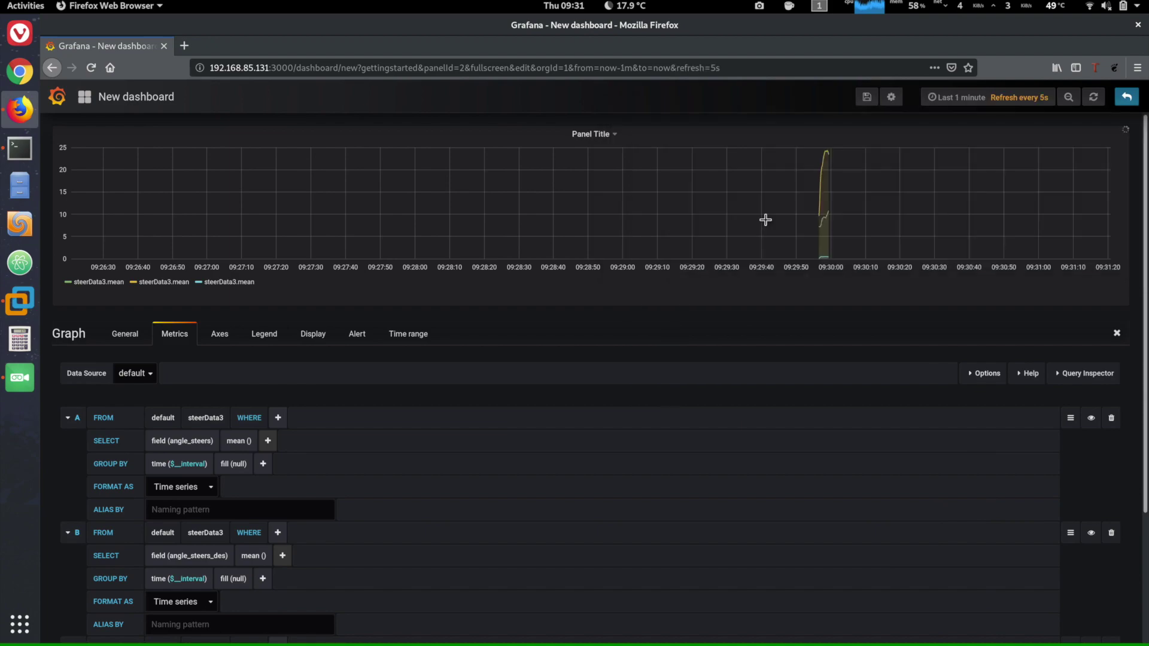
- Close the panel editor and resize the graph panel to span the full dashboard width and height
click(1116, 335)
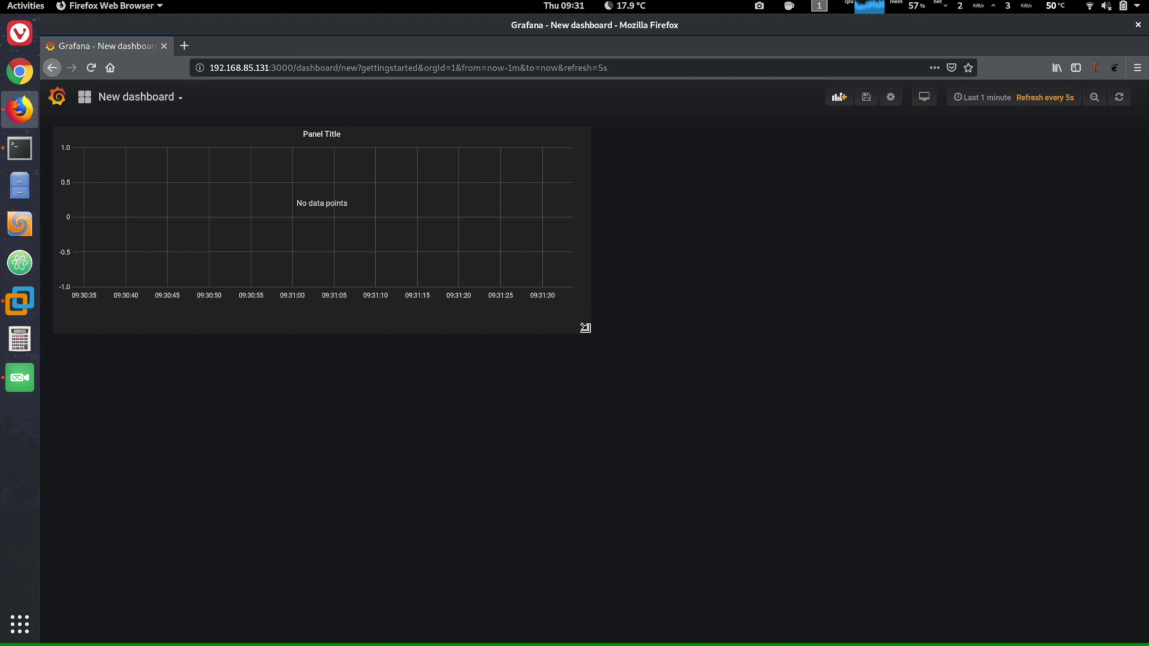
drag(587, 330, 1126, 629)
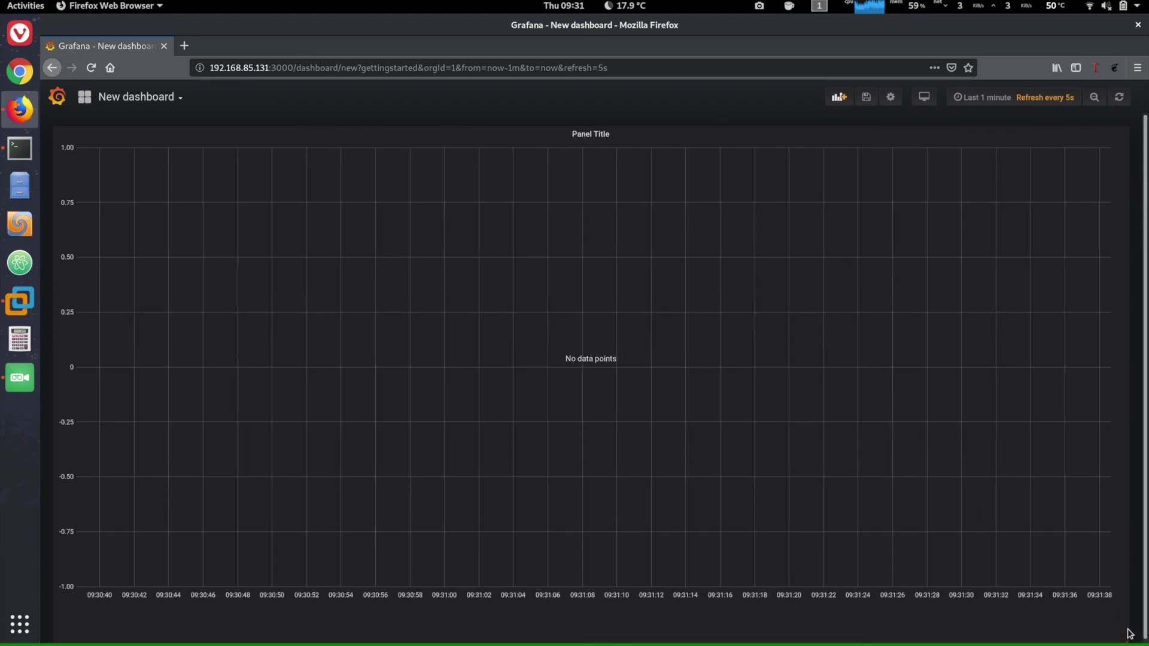